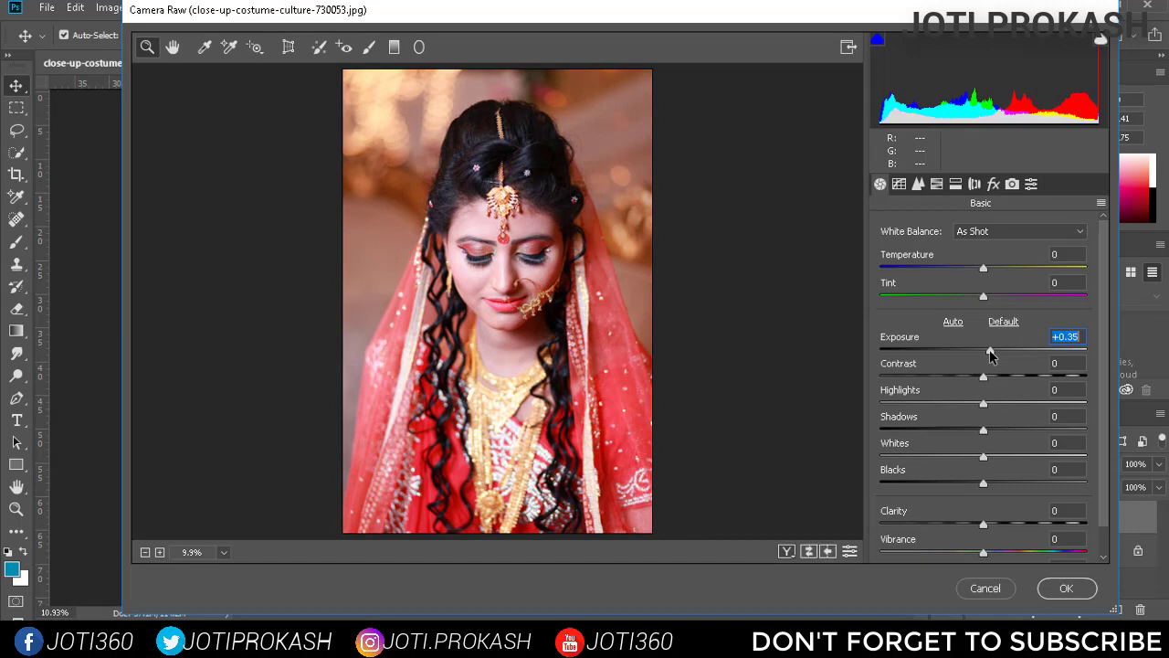
Apply the Camera Raw adjustments with contrast +51, clarity +8 and temperature +4, and compare the layer with the original
{"action": "key", "text": "Tab"}
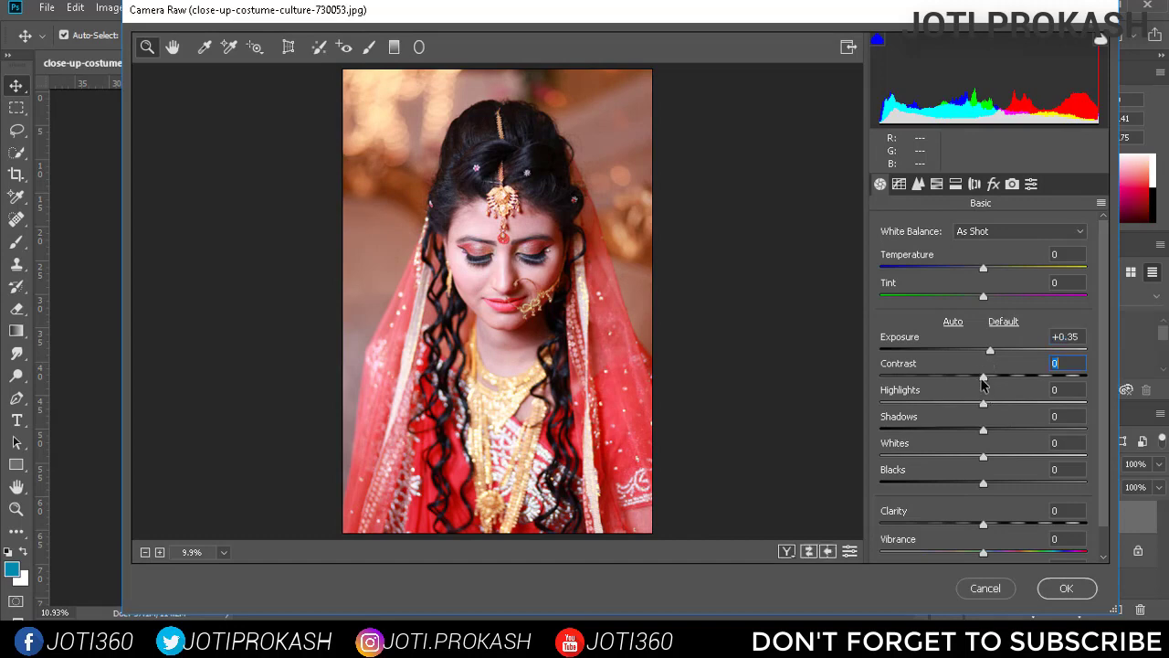
{"action": "left_click_drag", "start_coordinate": [983, 382], "coordinate": [1033, 379]}
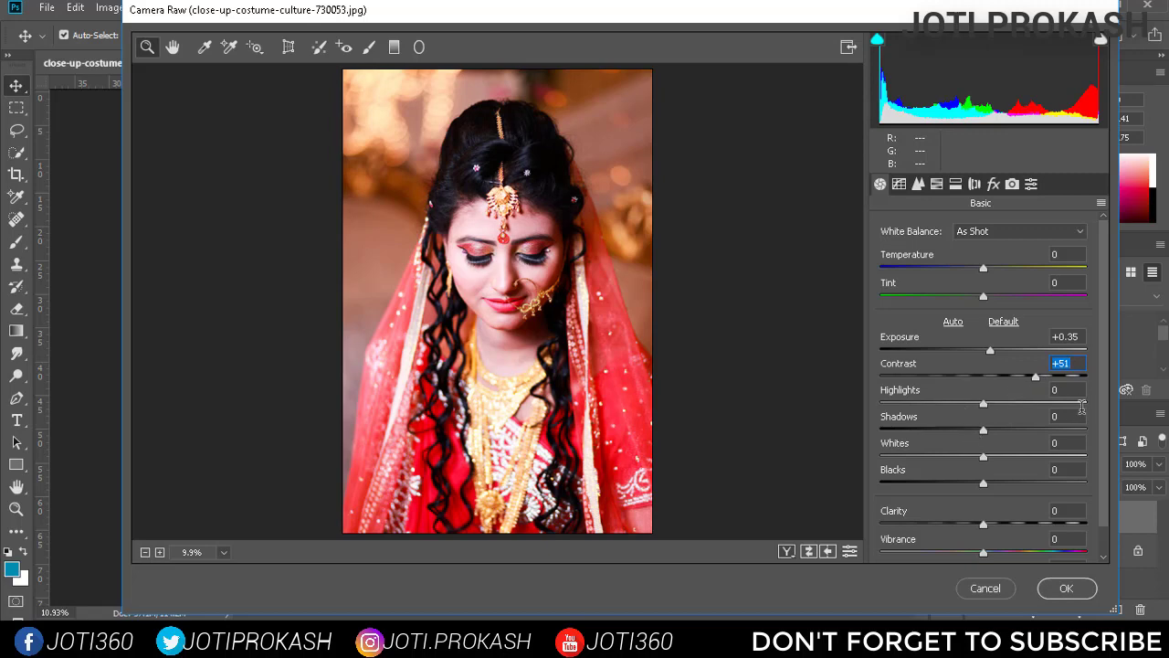
{"action": "left_click_drag", "start_coordinate": [1107, 396], "coordinate": [1108, 470]}
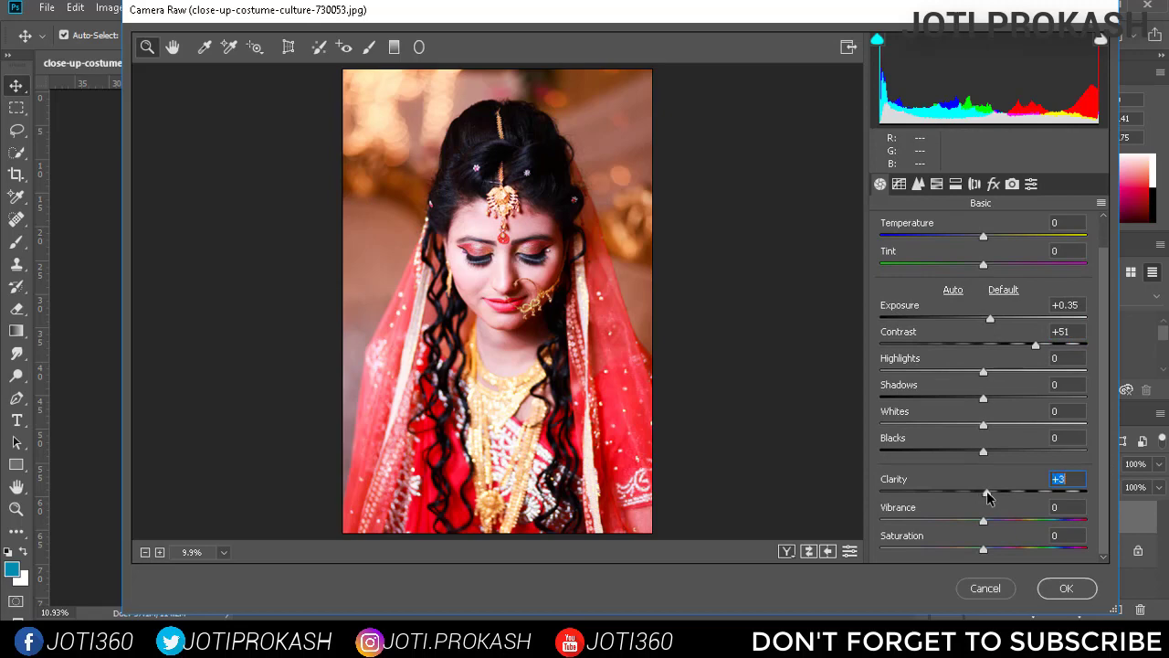
{"action": "left_click_drag", "start_coordinate": [991, 493], "coordinate": [991, 494]}
{"action": "left_click_drag", "start_coordinate": [984, 239], "coordinate": [988, 242]}
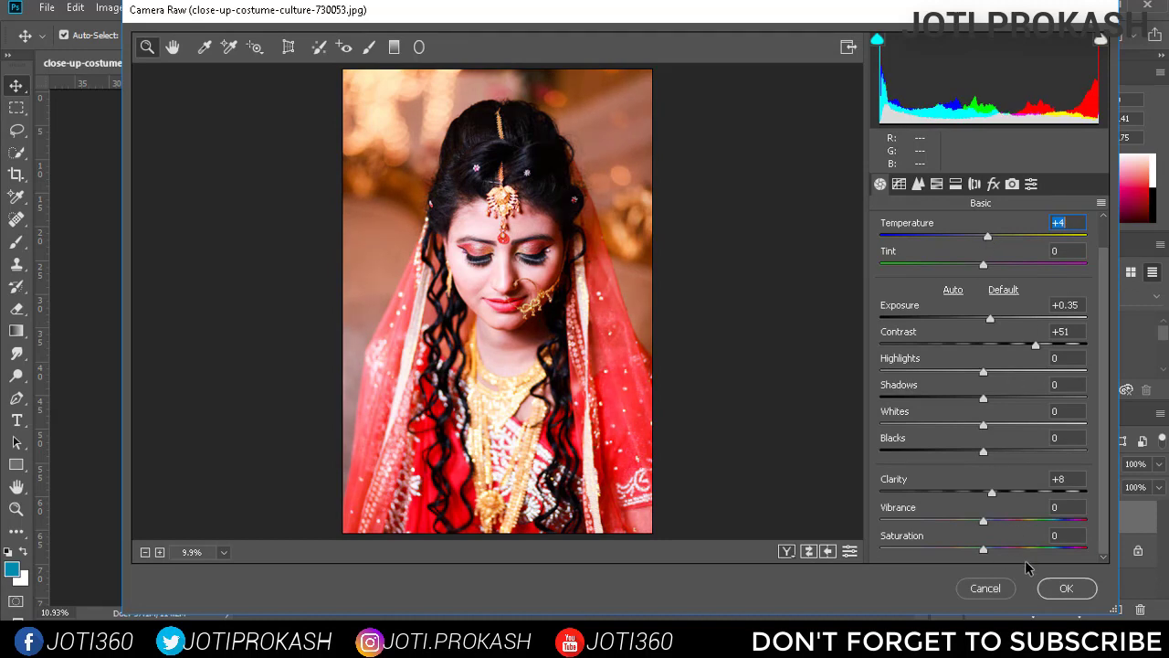
{"action": "left_click", "coordinate": [1061, 588]}
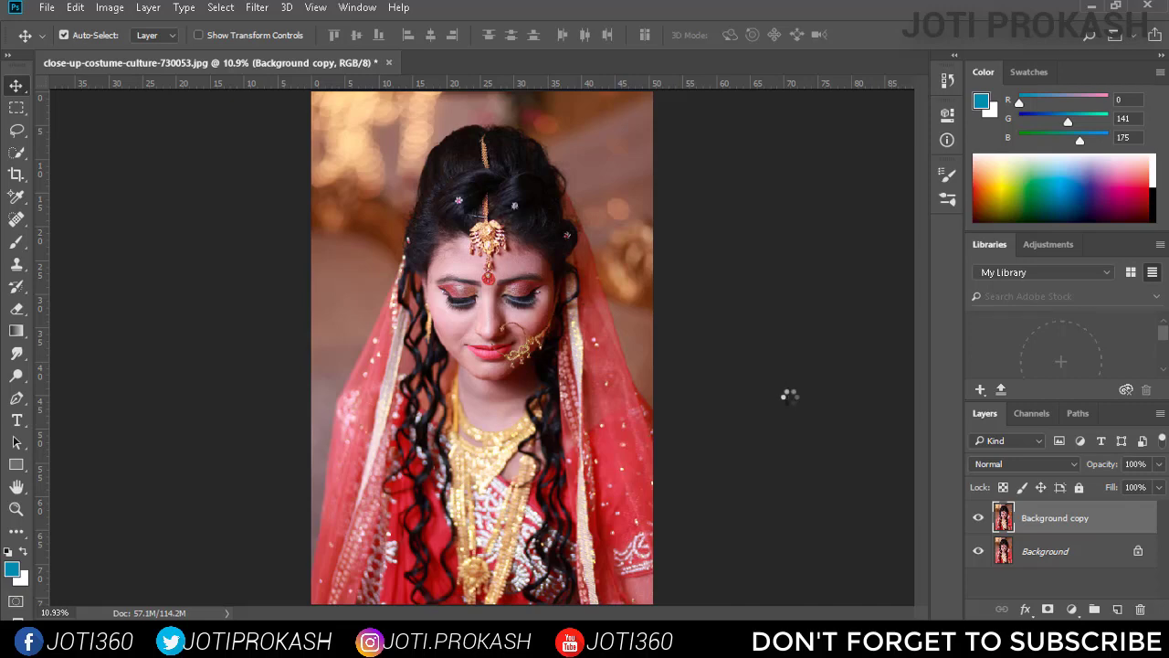
{"action": "left_click", "coordinate": [979, 518]}
{"action": "left_click", "coordinate": [979, 519]}
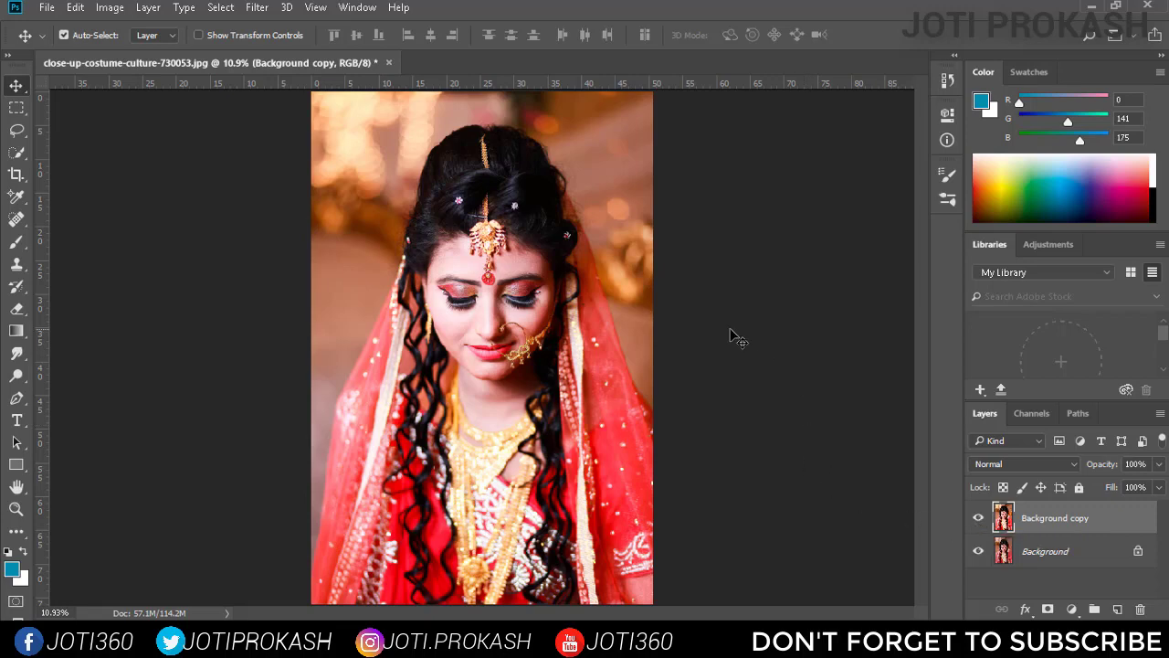
Remove the small blemishes on the cheek opposite the nose ring using the Spot Healing Brush at size 25
{"action": "key", "text": "ctrl"}
{"action": "key", "text": "ctrl+plus"}
{"action": "key", "text": "ctrl+plus"}
{"action": "key", "text": "ctrl+plus"}
{"action": "key", "text": "ctrl+plus"}
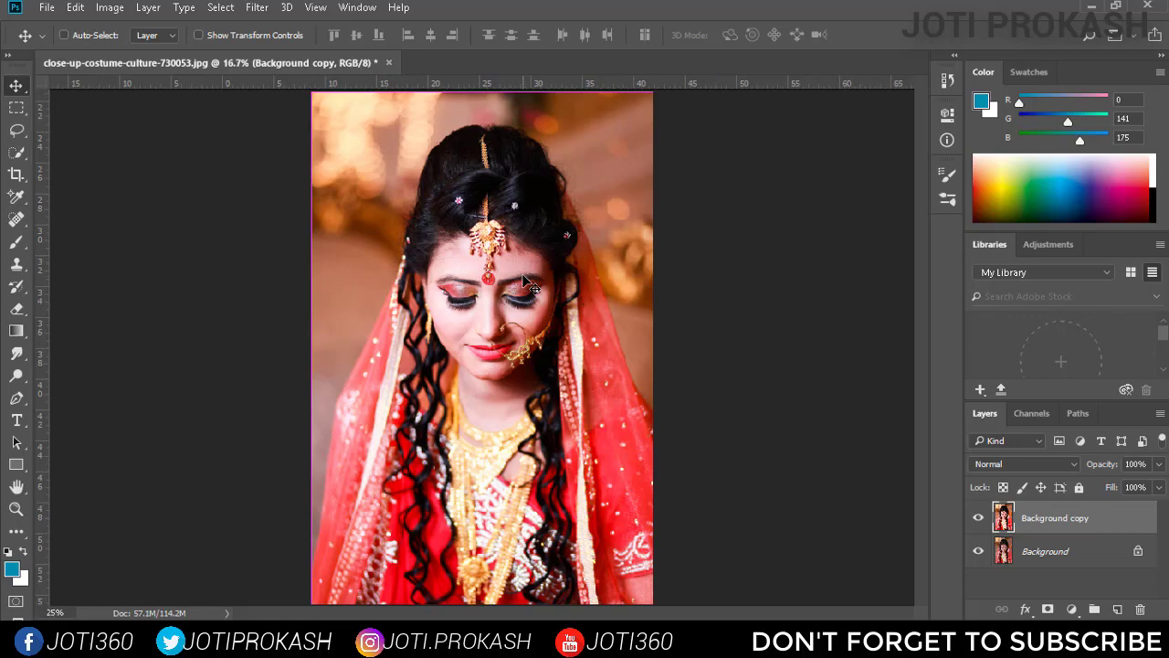
{"action": "key", "text": "ctrl+plus"}
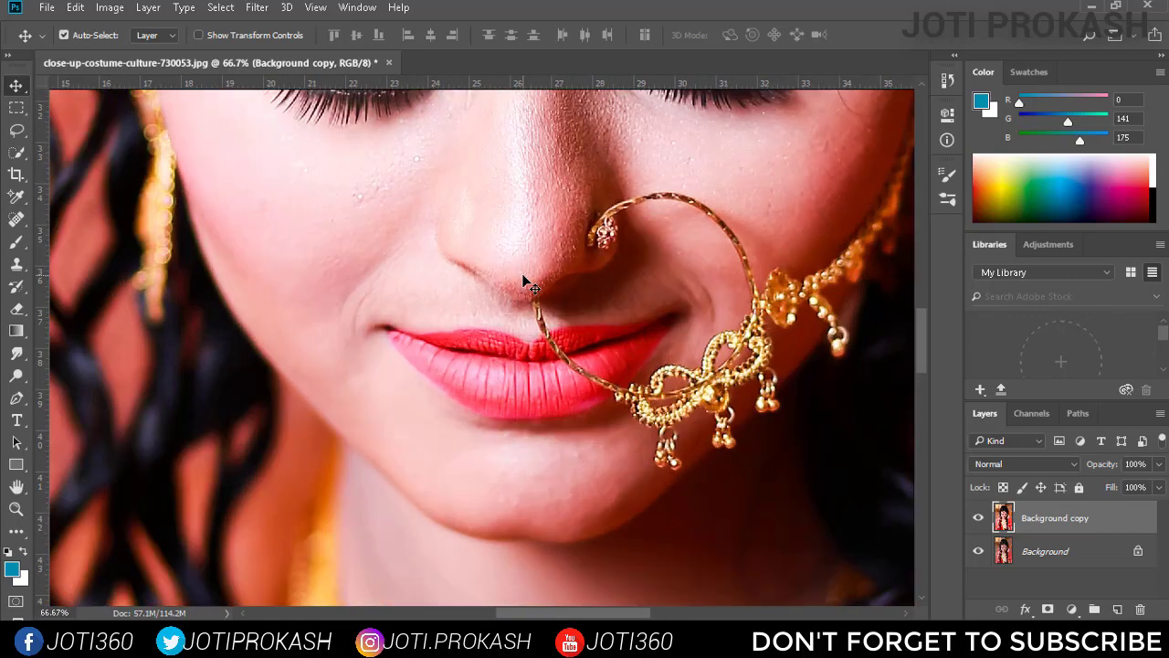
{"action": "scroll", "coordinate": [417, 261], "scroll_direction": "up", "scroll_amount": 5}
{"action": "scroll", "coordinate": [443, 331], "scroll_direction": "up", "scroll_amount": 1}
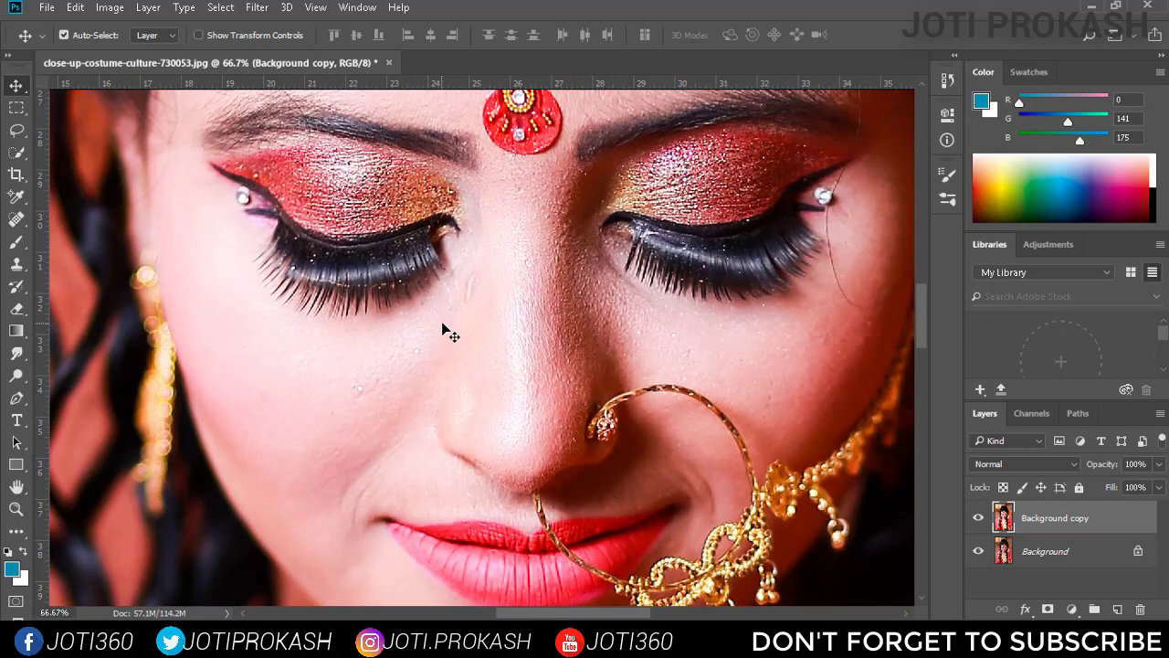
{"action": "left_click_drag", "start_coordinate": [480, 253], "coordinate": [349, 376]}
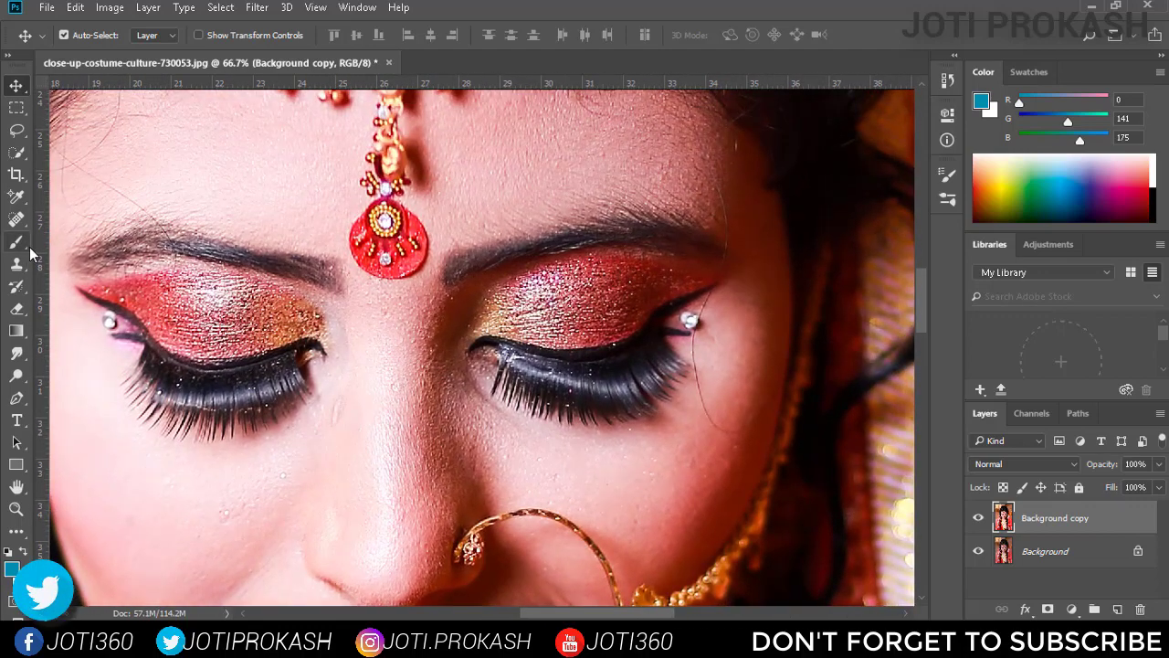
{"action": "left_click", "coordinate": [17, 219]}
{"action": "left_click", "coordinate": [72, 225]}
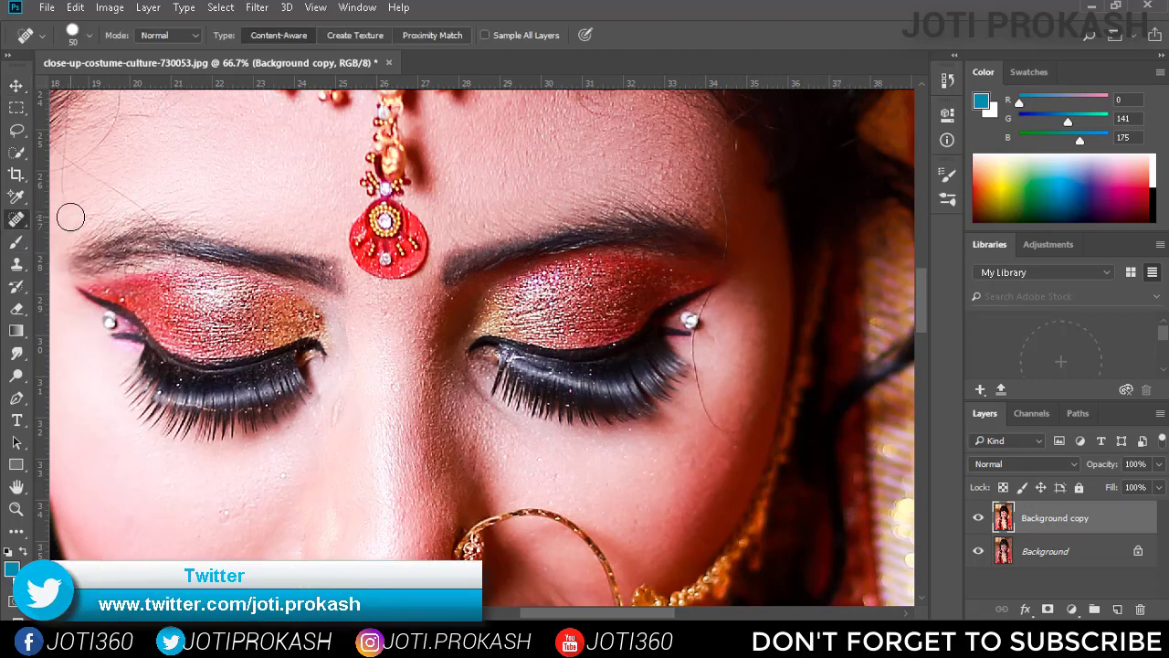
{"action": "key", "text": "bracketleft"}
{"action": "key", "text": "bracketleft"}
{"action": "key", "text": "bracketleft"}
{"action": "key", "text": "bracketleft"}
{"action": "mouse_move", "coordinate": [341, 395]}
{"action": "left_mouse_down"}
{"action": "mouse_move", "coordinate": [378, 425]}
{"action": "mouse_move", "coordinate": [467, 303]}
{"action": "left_mouse_up"}
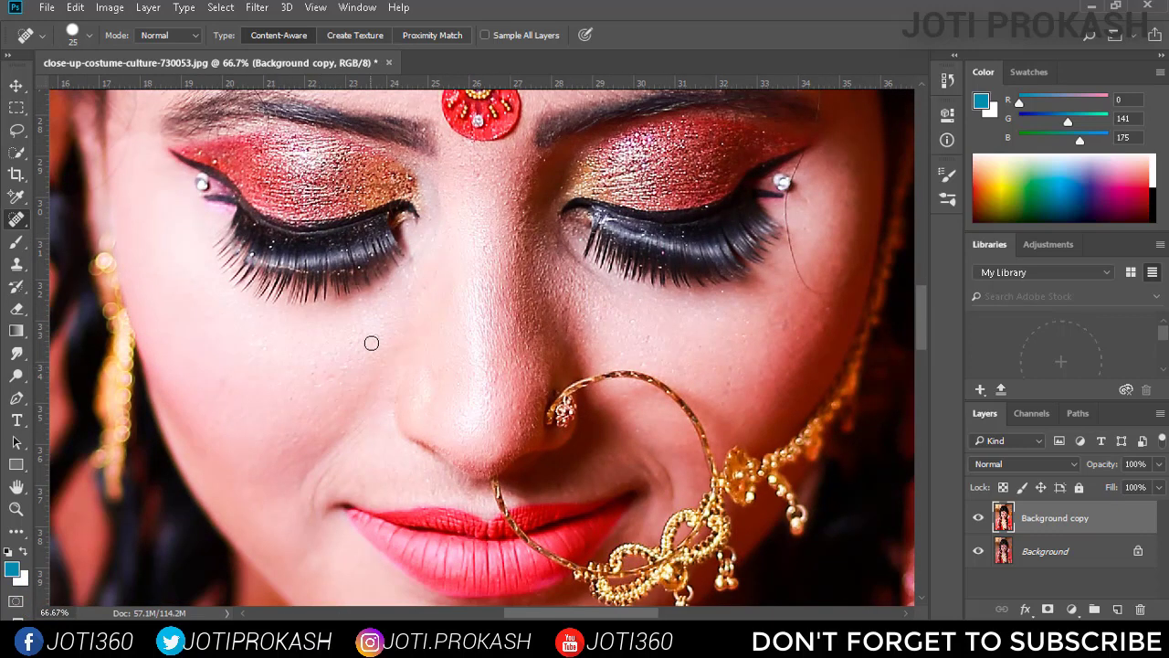
{"action": "left_click_drag", "start_coordinate": [316, 383], "coordinate": [393, 334]}
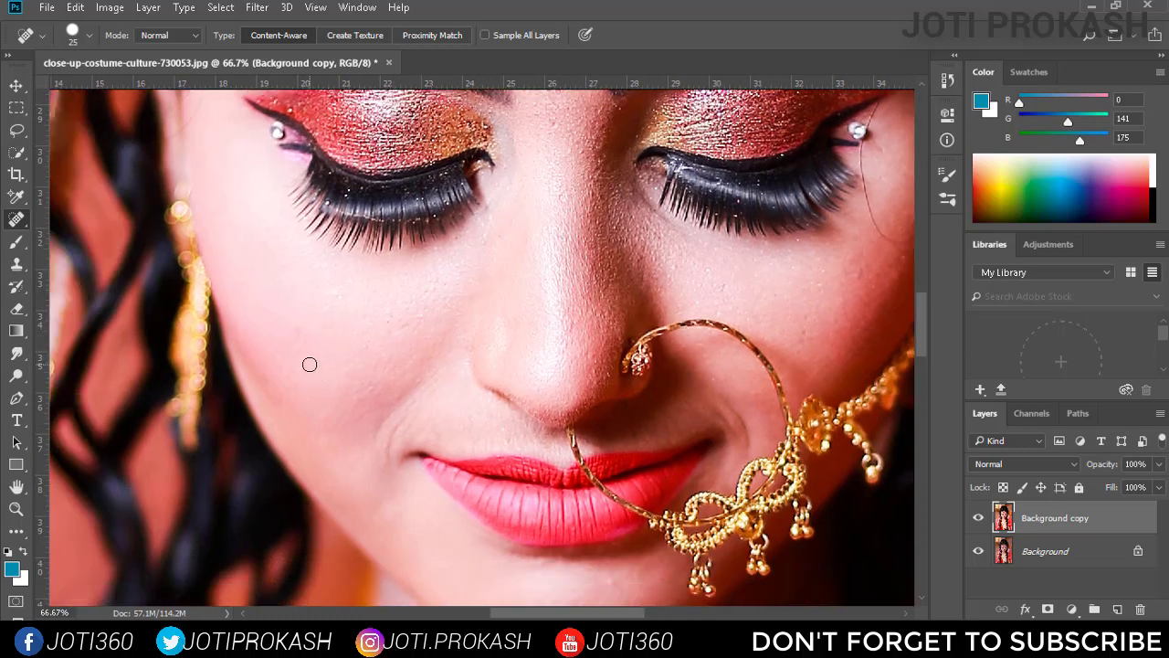
{"action": "left_click_drag", "start_coordinate": [286, 375], "coordinate": [320, 365]}
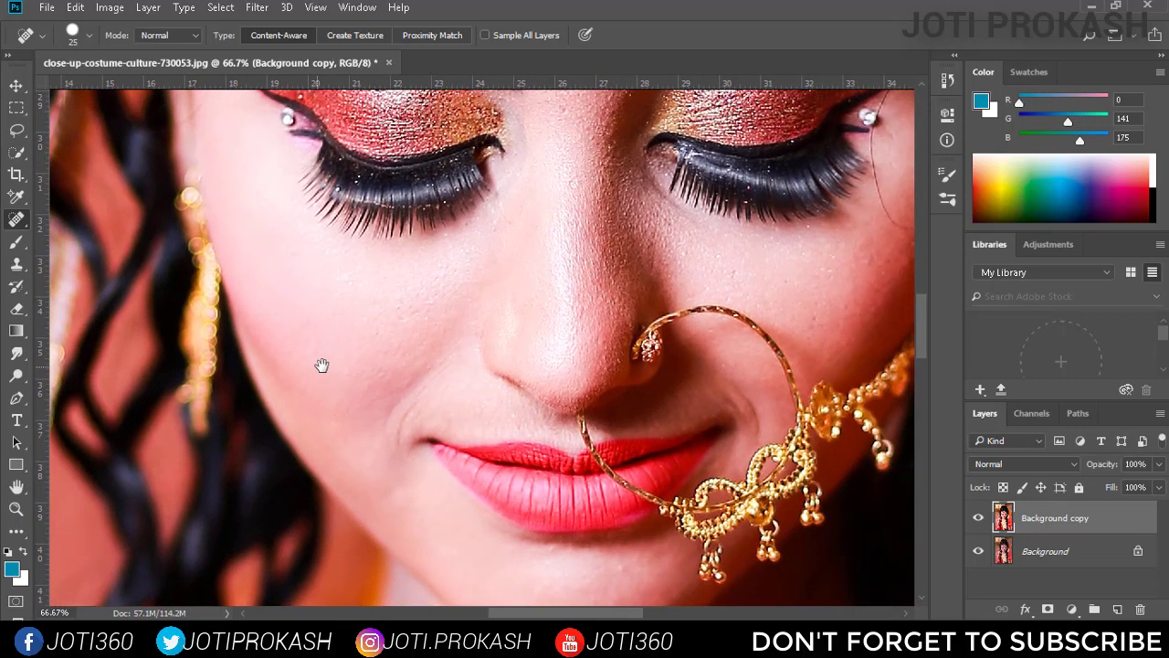
Heal away the loose hair strand curving down the cheek from the gem beside the eye on the nose-ring side
{"action": "left_click_drag", "start_coordinate": [508, 328], "coordinate": [465, 344]}
{"action": "left_click_drag", "start_coordinate": [646, 331], "coordinate": [491, 345]}
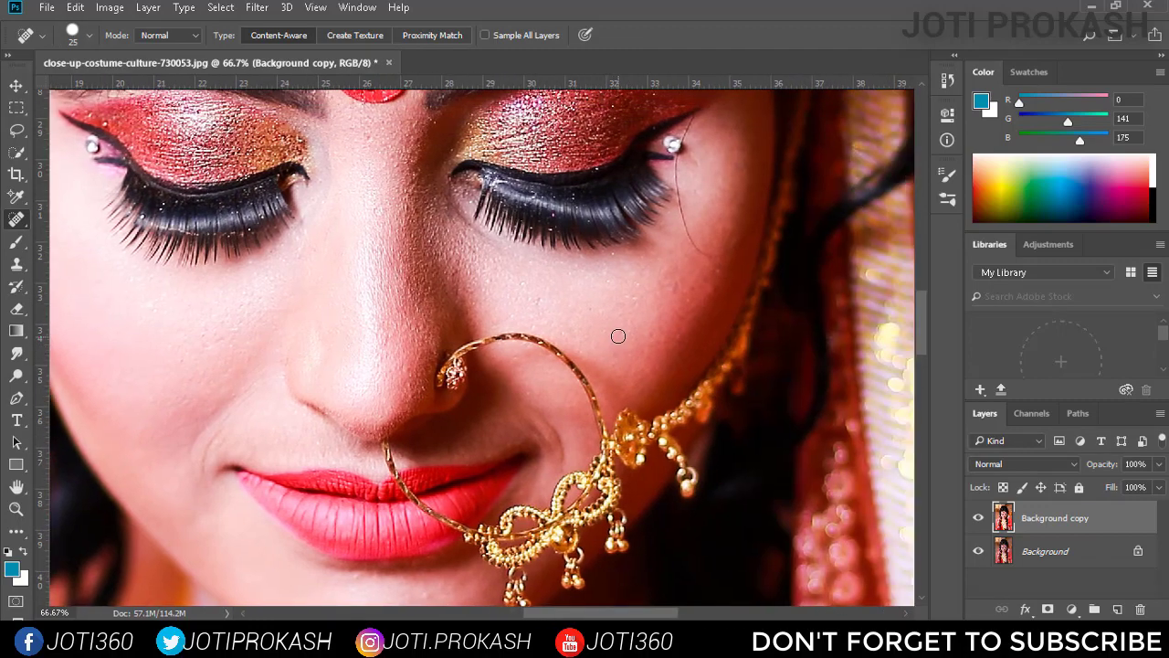
{"action": "mouse_move", "coordinate": [672, 319]}
{"action": "left_mouse_down"}
{"action": "mouse_move", "coordinate": [594, 298]}
{"action": "mouse_move", "coordinate": [528, 453]}
{"action": "left_mouse_up"}
{"action": "scroll", "coordinate": [592, 299], "scroll_direction": "up", "scroll_amount": 1}
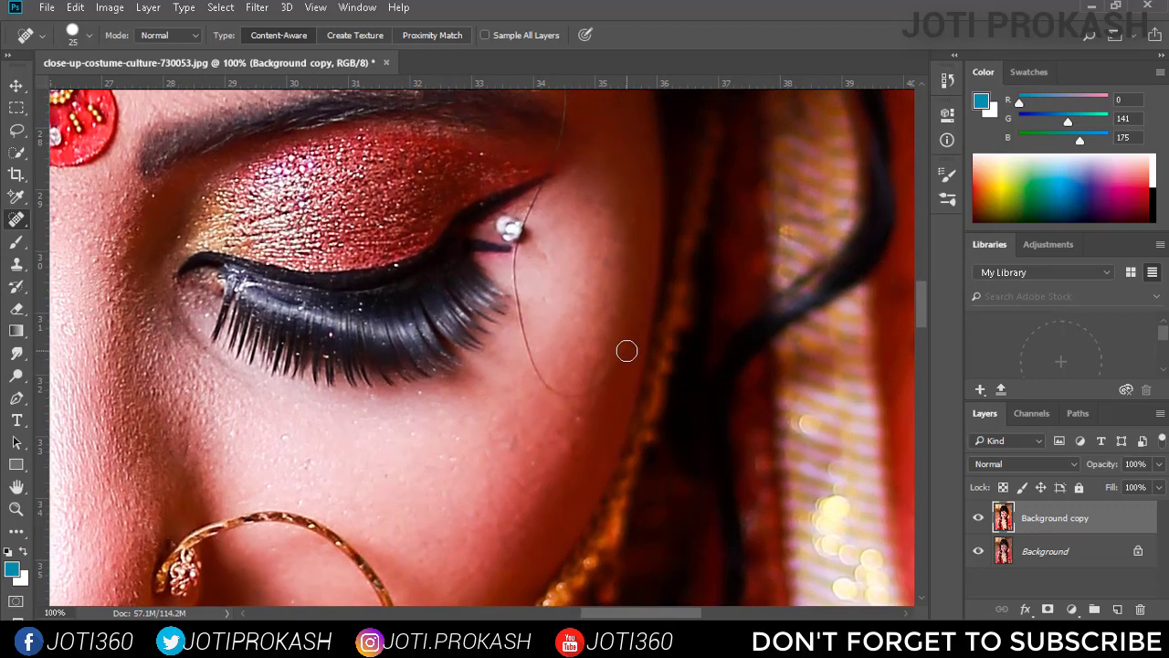
{"action": "mouse_move", "coordinate": [627, 351]}
{"action": "left_mouse_down"}
{"action": "mouse_move", "coordinate": [566, 387]}
{"action": "mouse_move", "coordinate": [544, 372]}
{"action": "mouse_move", "coordinate": [515, 264]}
{"action": "left_mouse_up"}
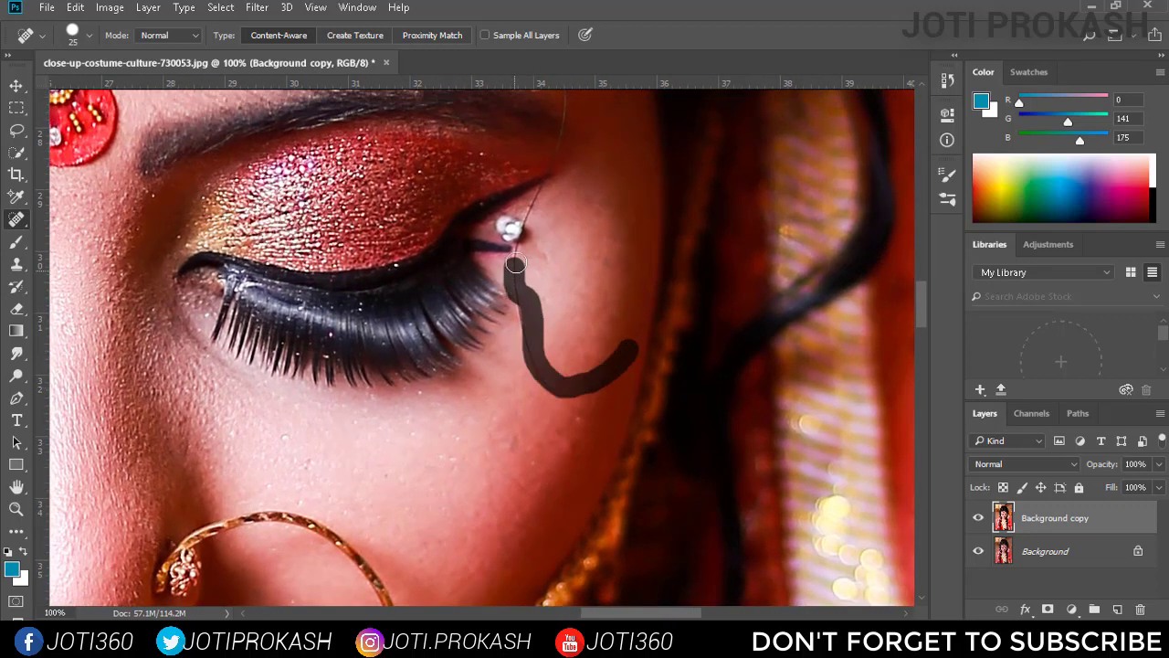
{"action": "left_click_drag", "start_coordinate": [530, 306], "coordinate": [526, 331]}
Heal the loose hair strand beside the outer end of the eyebrow with the brush size reduced to 8
{"action": "scroll", "coordinate": [557, 300], "scroll_direction": "up", "scroll_amount": 1}
{"action": "scroll", "coordinate": [558, 300], "scroll_direction": "up", "scroll_amount": 3}
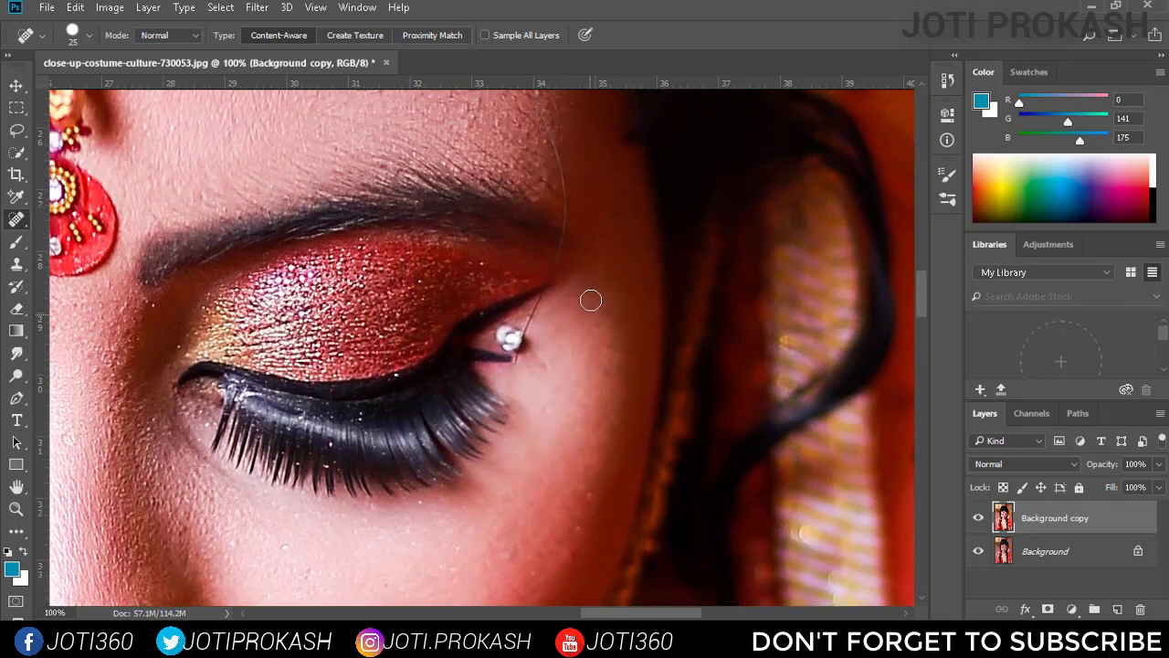
{"action": "scroll", "coordinate": [590, 292], "scroll_direction": "up", "scroll_amount": 5}
{"action": "mouse_move", "coordinate": [501, 174]}
{"action": "left_mouse_down"}
{"action": "mouse_move", "coordinate": [561, 340]}
{"action": "mouse_move", "coordinate": [585, 370]}
{"action": "left_mouse_up"}
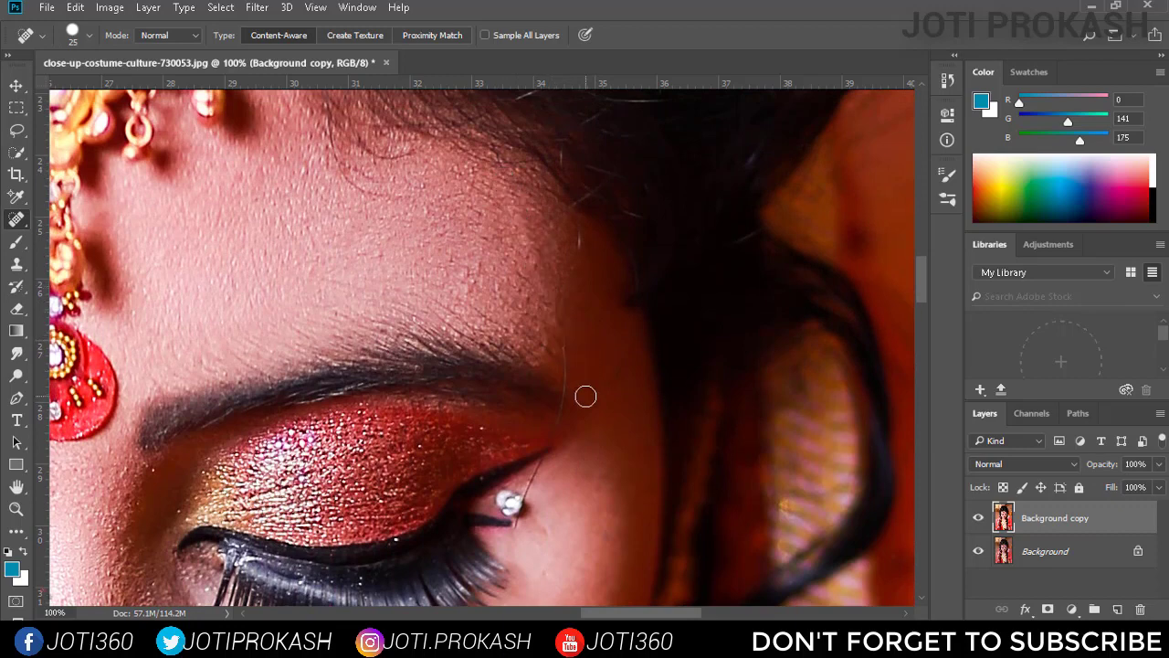
{"action": "scroll", "coordinate": [585, 396], "scroll_direction": "down", "scroll_amount": 2}
{"action": "key", "text": "bracketleft"}
{"action": "key", "text": "bracketleft"}
{"action": "key", "text": "bracketleft"}
{"action": "key", "text": "bracketleft"}
{"action": "key", "text": "bracketleft"}
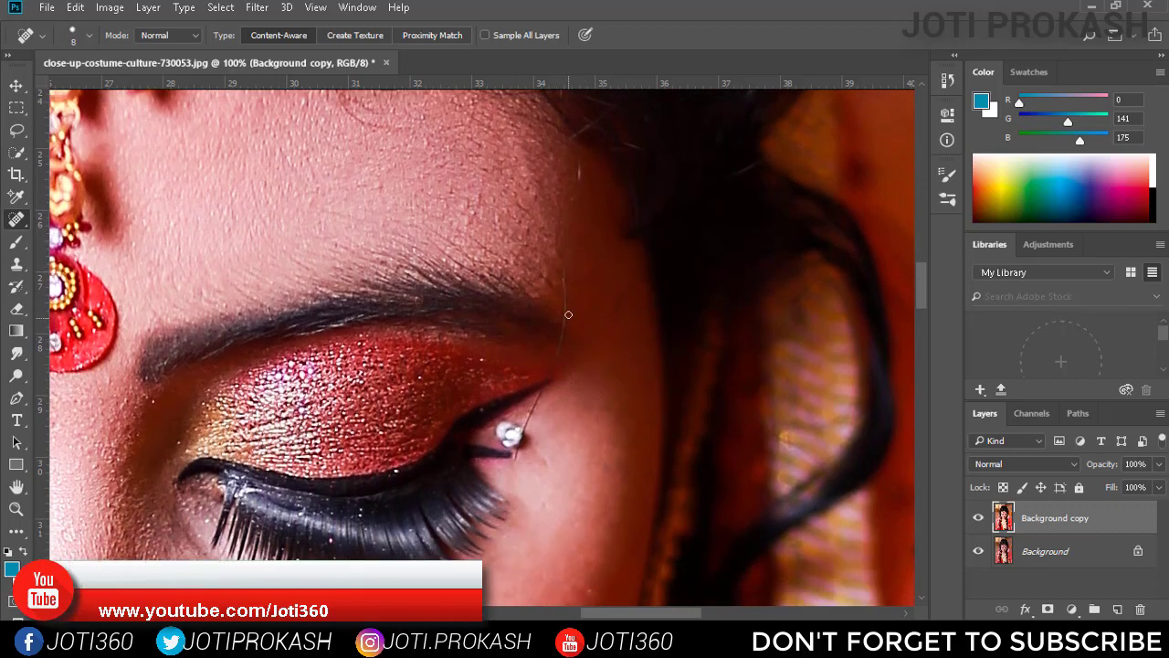
{"action": "left_click_drag", "start_coordinate": [563, 279], "coordinate": [565, 321]}
Remove the loose hair running from the eyeliner tip past the gem, including the short remnant just below it
{"action": "key", "text": "ctrl+plus"}
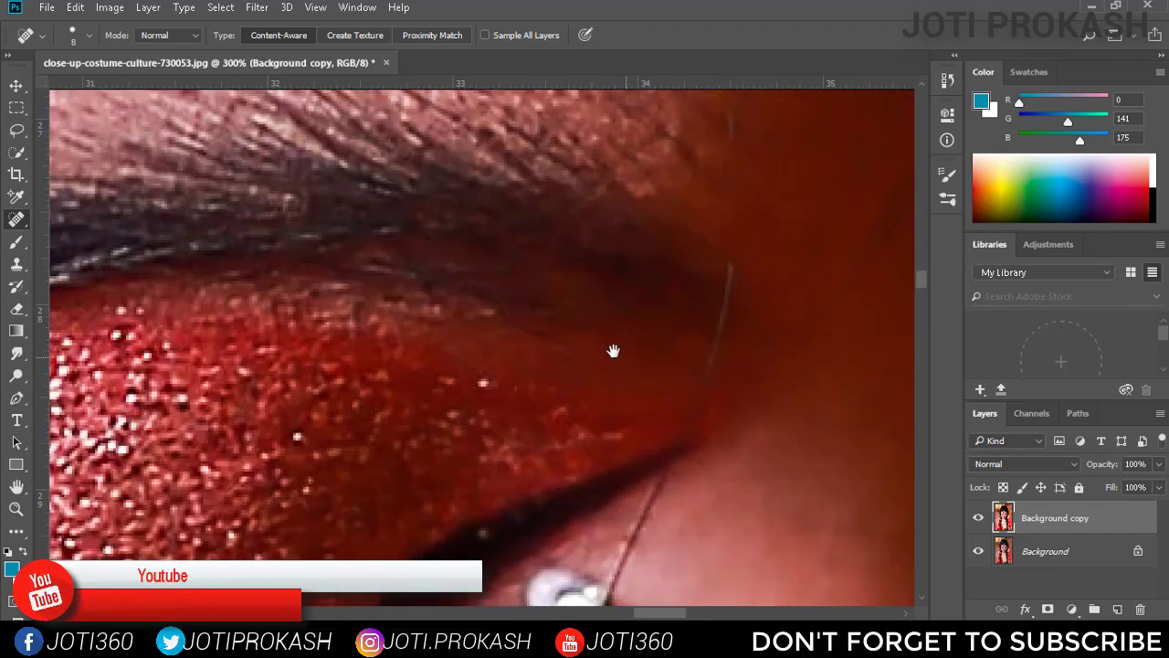
{"action": "key", "text": "ctrl+plus"}
{"action": "mouse_move", "coordinate": [543, 379]}
{"action": "left_mouse_down"}
{"action": "mouse_move", "coordinate": [500, 467]}
{"action": "mouse_move", "coordinate": [515, 460]}
{"action": "left_mouse_up"}
{"action": "scroll", "coordinate": [570, 405], "scroll_direction": "down", "scroll_amount": 5}
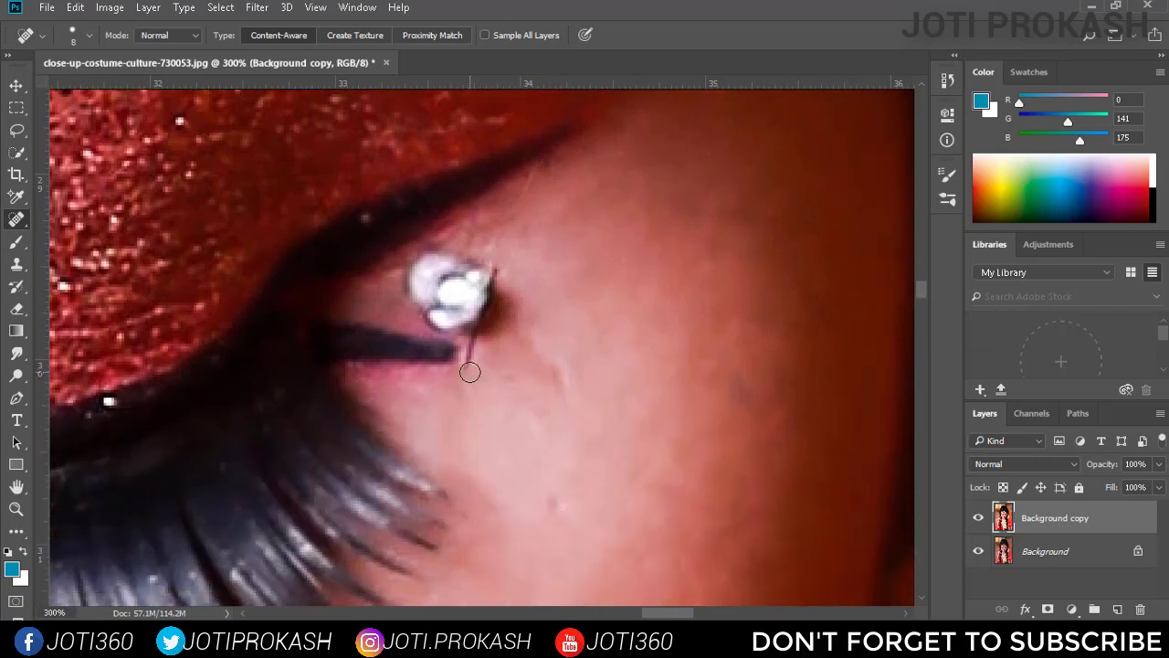
{"action": "left_click_drag", "start_coordinate": [470, 371], "coordinate": [473, 340]}
Heal the faint hair strand between the eyebrow's outer end and the eyeliner tip with a finer brush of size 5
{"action": "scroll", "coordinate": [566, 334], "scroll_direction": "up", "scroll_amount": 3}
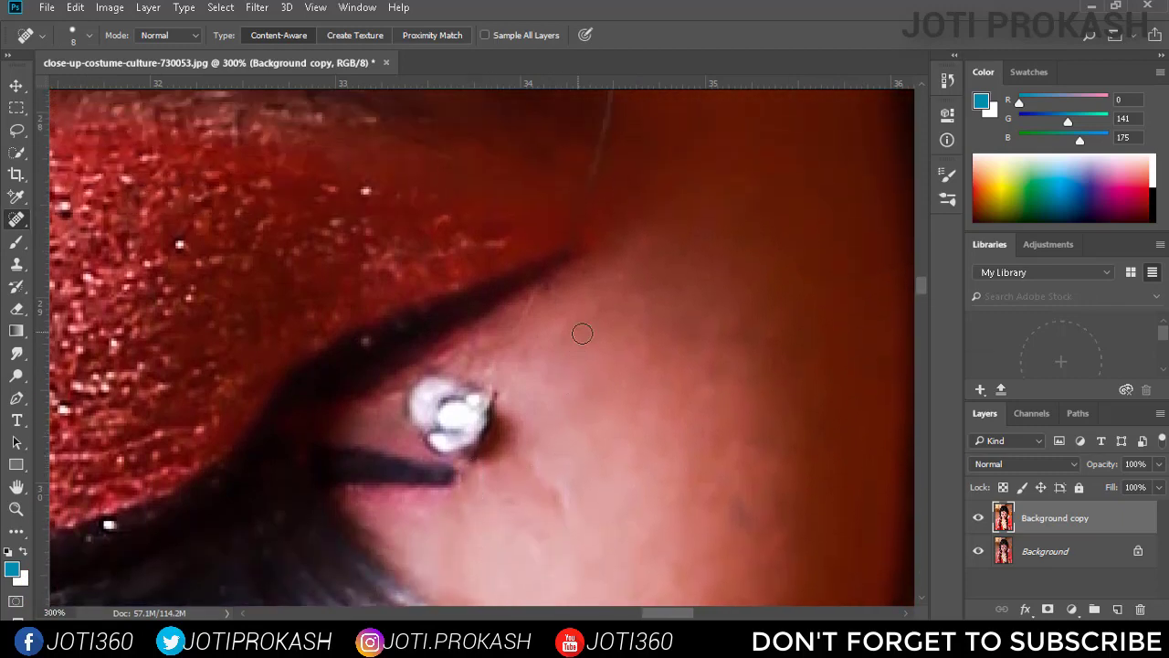
{"action": "scroll", "coordinate": [582, 333], "scroll_direction": "up", "scroll_amount": 4}
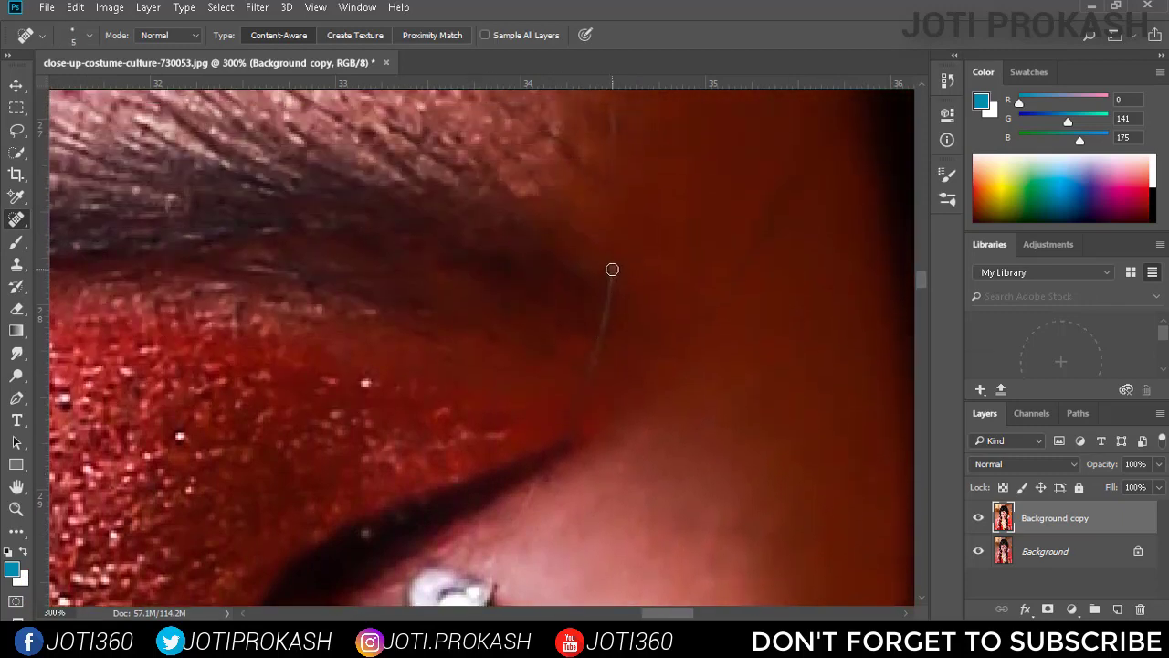
{"action": "left_click_drag", "start_coordinate": [612, 267], "coordinate": [568, 435]}
{"action": "scroll", "coordinate": [640, 367], "scroll_direction": "up", "scroll_amount": 4}
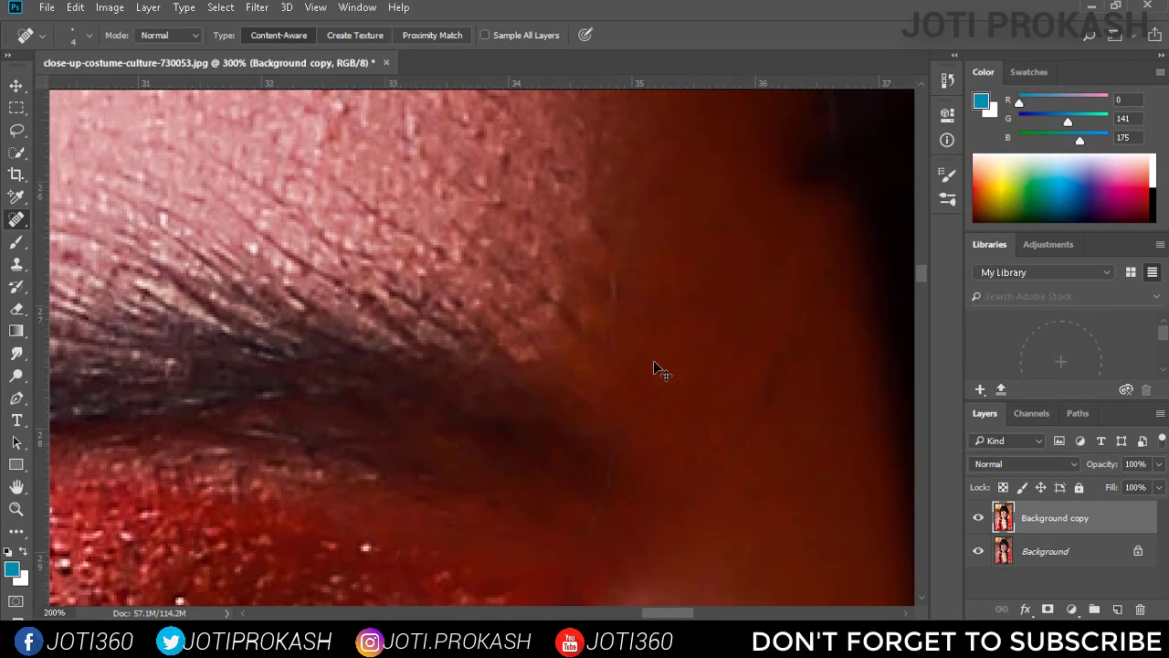
{"action": "key", "text": "ctrl+1"}
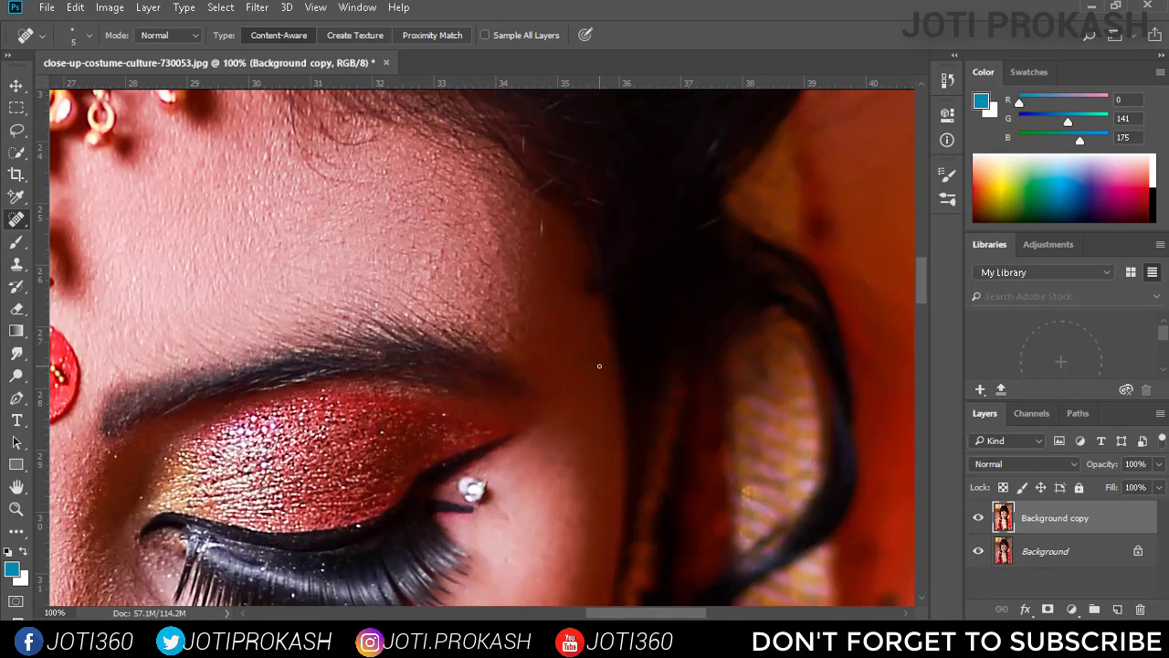
Heal the temple skin beside the eyebrow's outer end with the brush size raised to 30
{"action": "key", "text": "bracketright"}
{"action": "key", "text": "bracketright"}
{"action": "key", "text": "bracketright"}
{"action": "key", "text": "bracketright"}
{"action": "key", "text": "bracketright"}
{"action": "key", "text": "bracketright"}
{"action": "key", "text": "bracketright"}
{"action": "key", "text": "bracketright"}
{"action": "key", "text": "bracketright"}
{"action": "left_click_drag", "start_coordinate": [583, 351], "coordinate": [572, 373]}
{"action": "left_click_drag", "start_coordinate": [416, 288], "coordinate": [655, 318]}
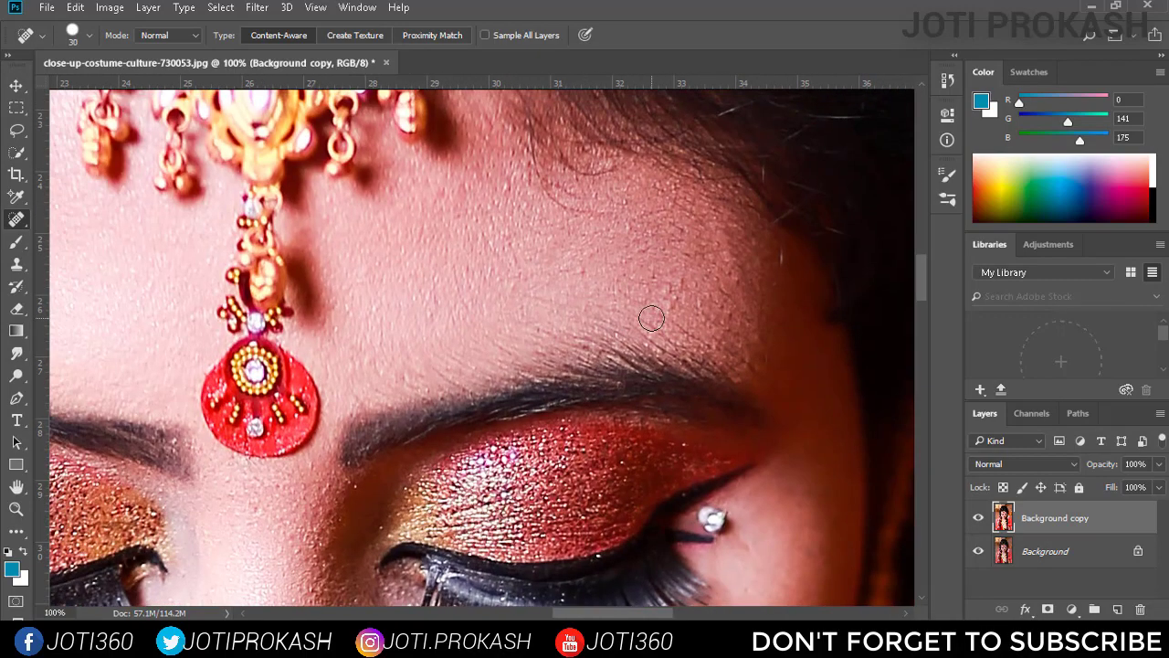
Heal a spot on the forehead above the eyebrow with the brush size set to 20
{"action": "key", "text": "bracketleft"}
{"action": "key", "text": "bracketleft"}
{"action": "key", "text": "bracketleft"}
{"action": "left_click", "coordinate": [585, 270]}
{"action": "left_click_drag", "start_coordinate": [457, 259], "coordinate": [733, 353]}
{"action": "left_click_drag", "start_coordinate": [411, 315], "coordinate": [640, 329]}
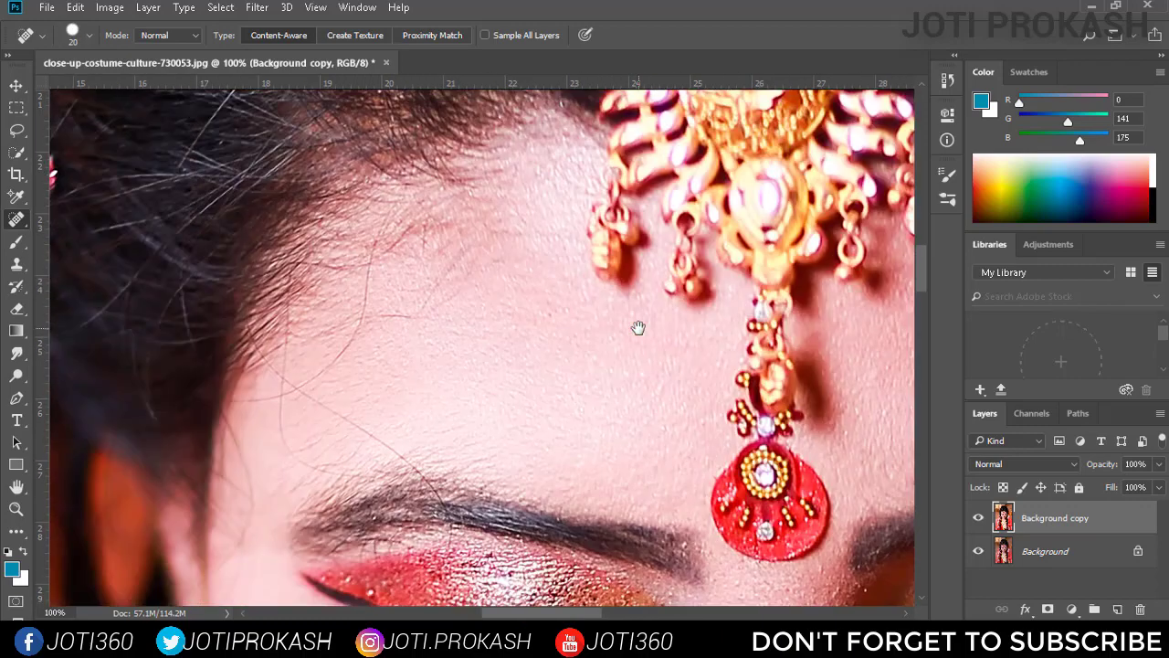
Inspect the skin from the forehead down over the nose, lips and chin to the nose-ring cheek for remaining blemishes
{"action": "left_click_drag", "start_coordinate": [507, 359], "coordinate": [520, 247]}
{"action": "left_click_drag", "start_coordinate": [491, 486], "coordinate": [448, 363]}
{"action": "left_click_drag", "start_coordinate": [614, 585], "coordinate": [447, 264]}
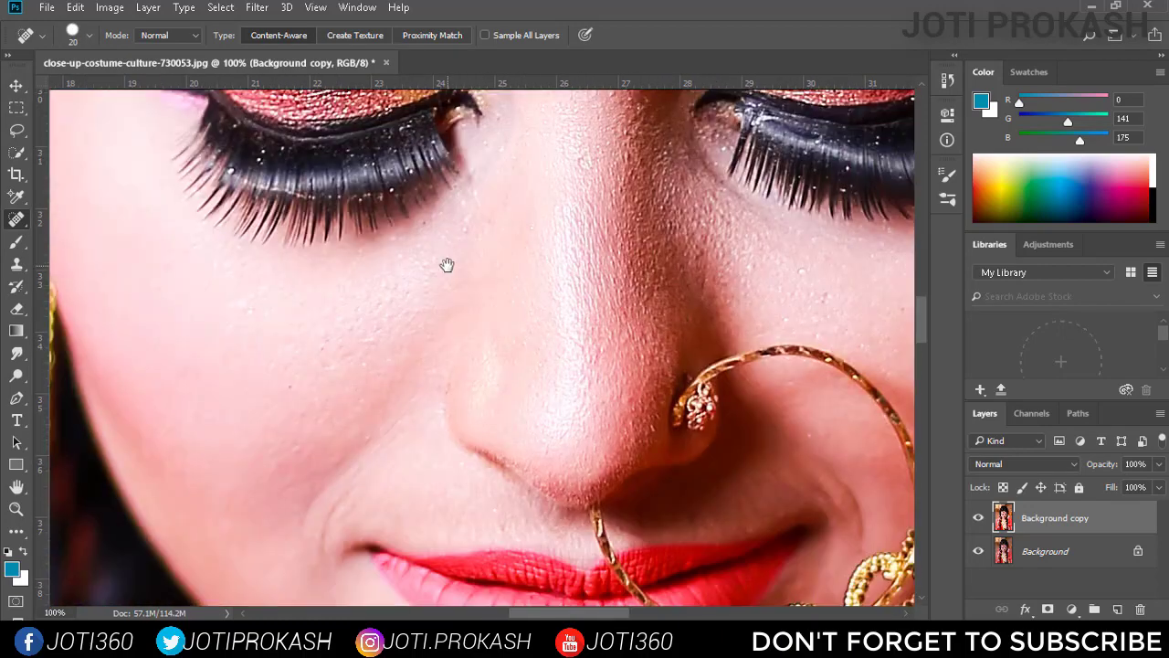
{"action": "left_click_drag", "start_coordinate": [607, 343], "coordinate": [475, 170]}
{"action": "left_click_drag", "start_coordinate": [472, 306], "coordinate": [542, 183]}
{"action": "left_click_drag", "start_coordinate": [502, 370], "coordinate": [458, 277]}
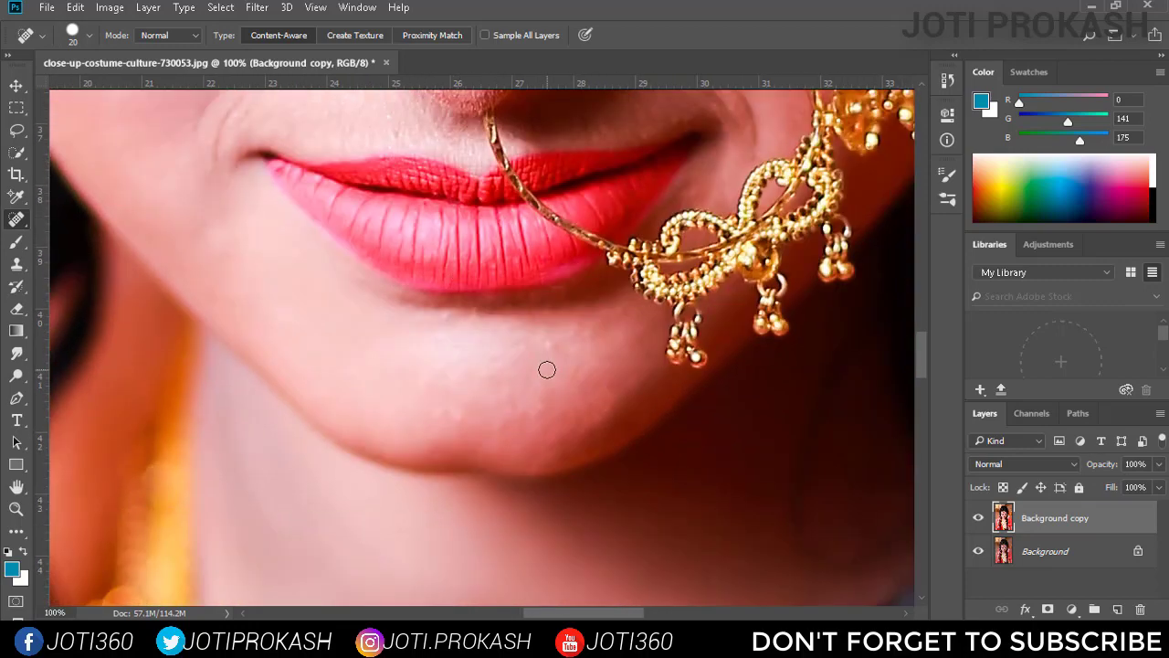
{"action": "mouse_move", "coordinate": [575, 393]}
{"action": "left_mouse_down"}
{"action": "mouse_move", "coordinate": [561, 360]}
{"action": "mouse_move", "coordinate": [500, 368]}
{"action": "left_mouse_up"}
{"action": "left_click_drag", "start_coordinate": [525, 344], "coordinate": [500, 417]}
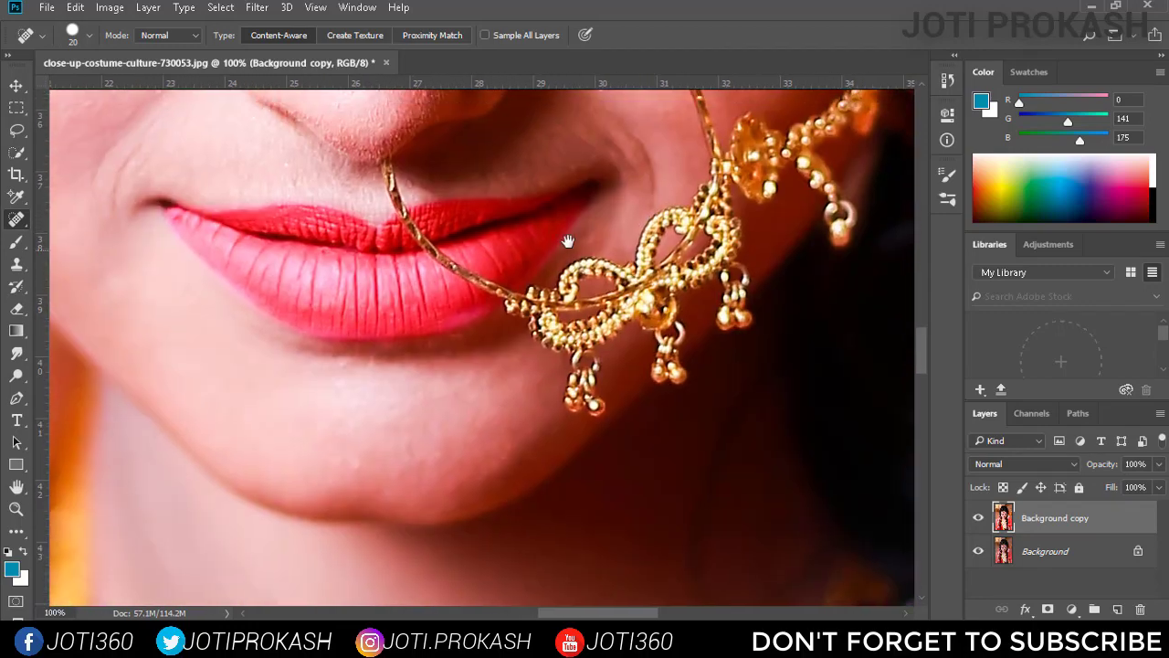
{"action": "left_click_drag", "start_coordinate": [568, 240], "coordinate": [495, 400]}
{"action": "key", "text": "bracketleft"}
{"action": "key", "text": "bracketleft"}
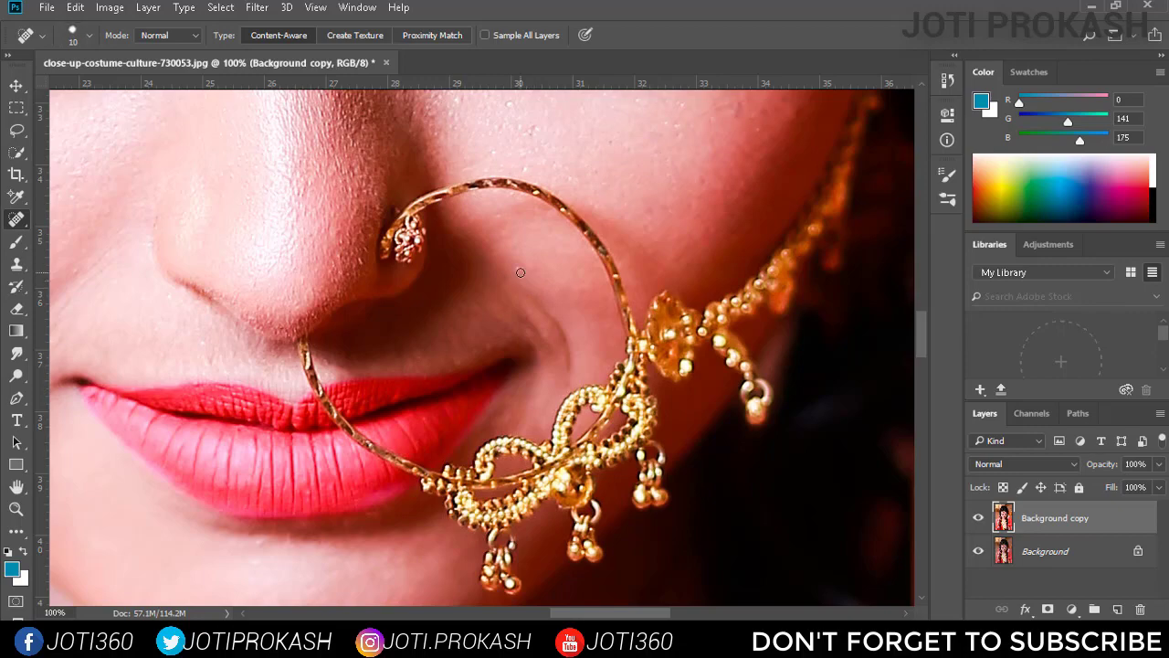
{"action": "left_click_drag", "start_coordinate": [612, 261], "coordinate": [523, 443]}
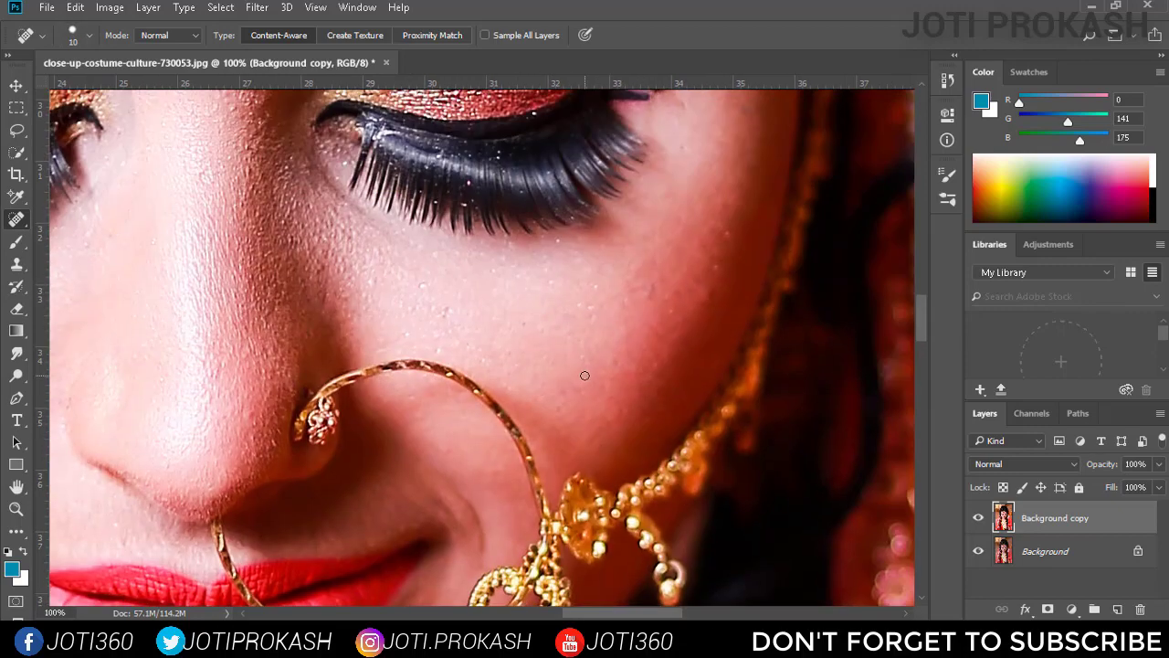
Inspect the nose-ring cheek, both eyes, the nose bridge and the forehead for remaining flaws
{"action": "key", "text": "ctrl+minus"}
{"action": "key", "text": "ctrl+minus"}
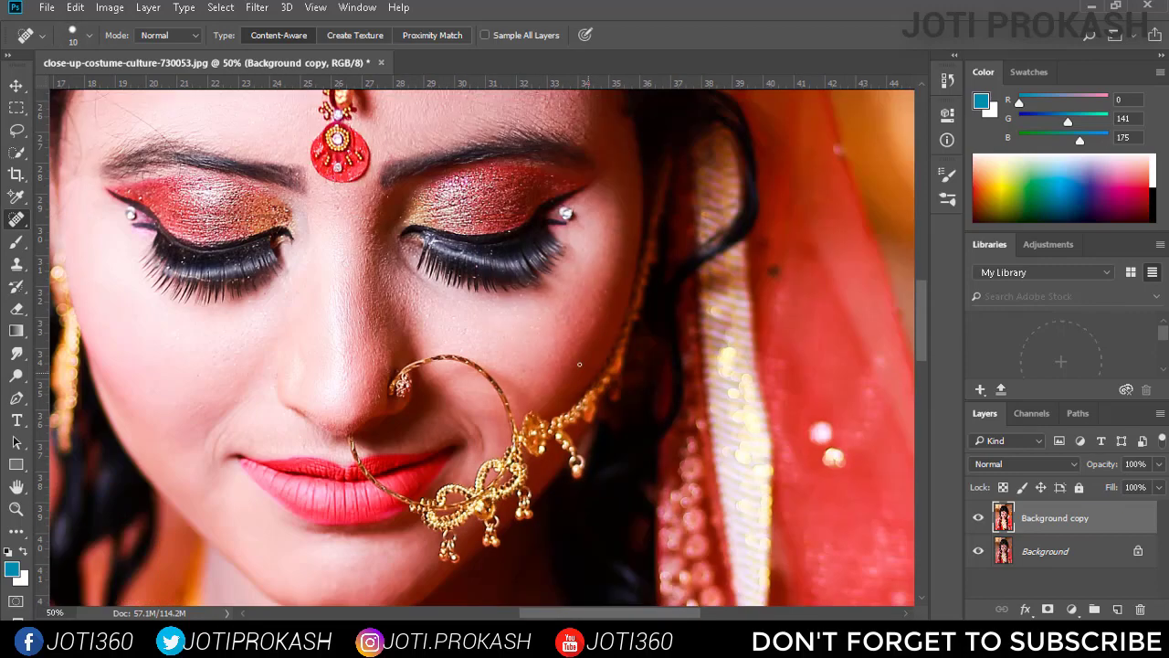
{"action": "key", "text": "bracketright"}
{"action": "key", "text": "bracketright"}
{"action": "key", "text": "bracketright"}
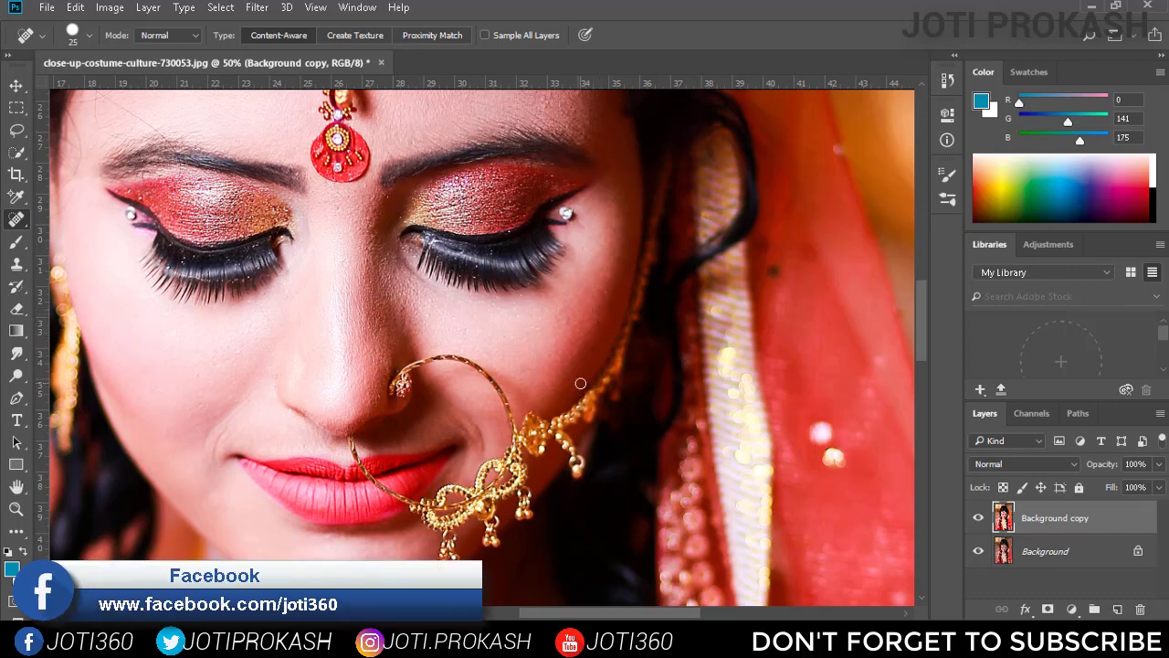
{"action": "key", "text": "ctrl+plus"}
{"action": "left_click_drag", "start_coordinate": [493, 347], "coordinate": [439, 430]}
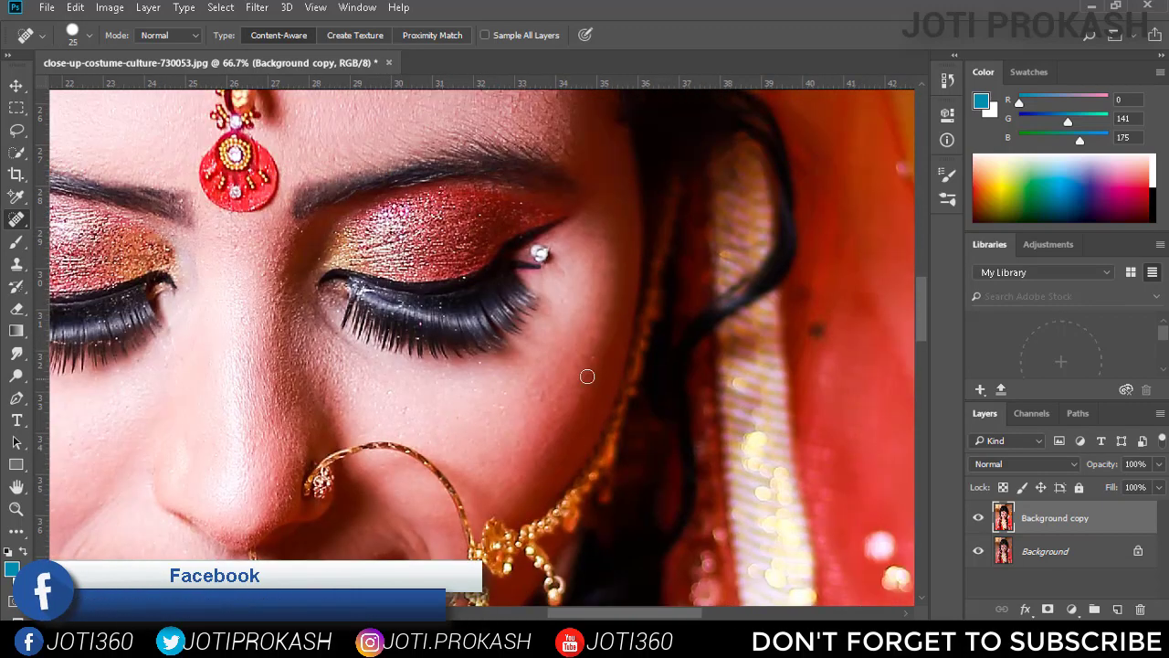
{"action": "scroll", "coordinate": [527, 437], "scroll_direction": "up", "scroll_amount": 1}
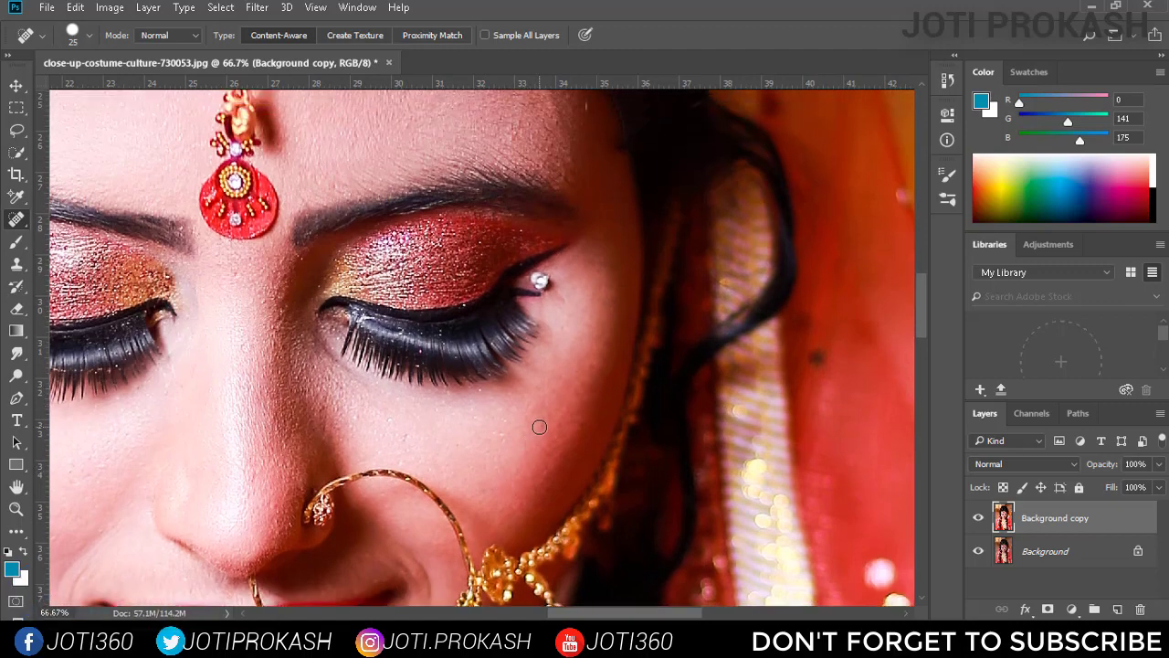
{"action": "left_click_drag", "start_coordinate": [255, 467], "coordinate": [533, 426]}
{"action": "key", "text": "ctrl+minus"}
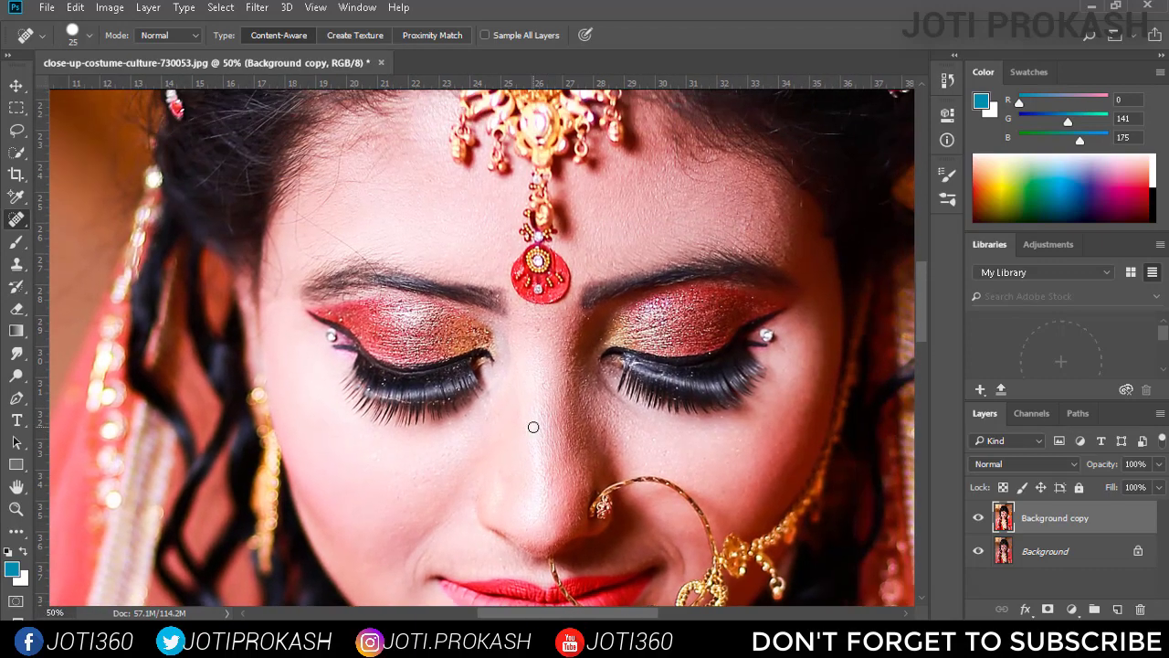
Heal the long stray hairs crossing the forehead above the eyebrow opposite the nose ring, with brush size 15
{"action": "key", "text": "ctrl+plus"}
{"action": "key", "text": "ctrl+plus"}
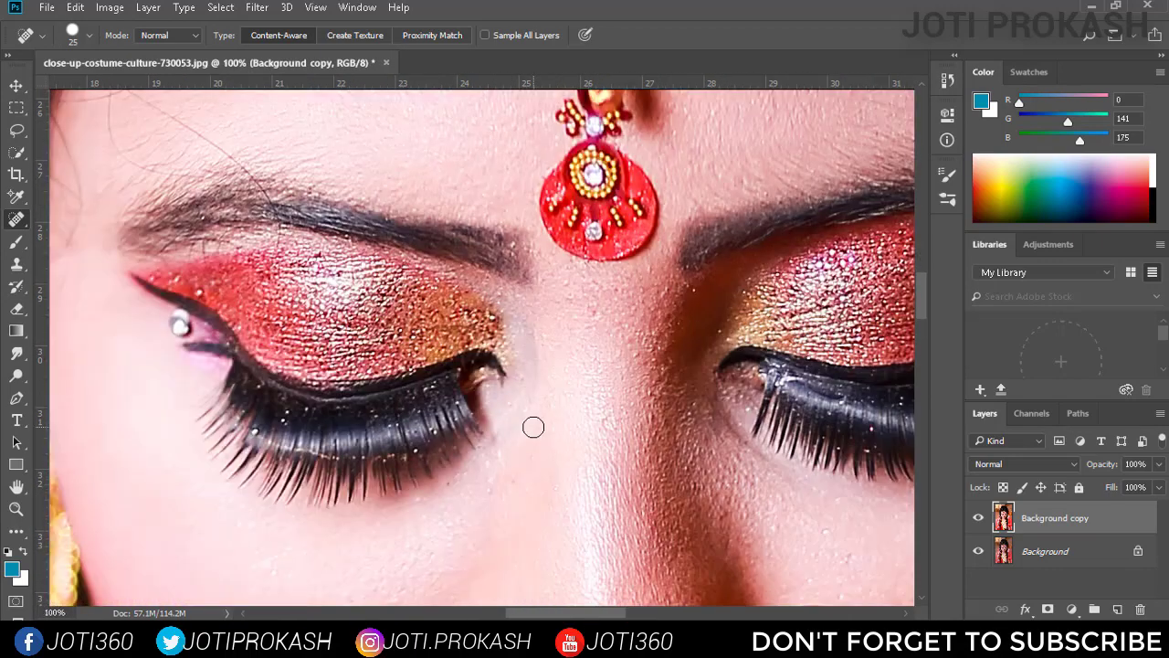
{"action": "left_click_drag", "start_coordinate": [387, 289], "coordinate": [617, 516]}
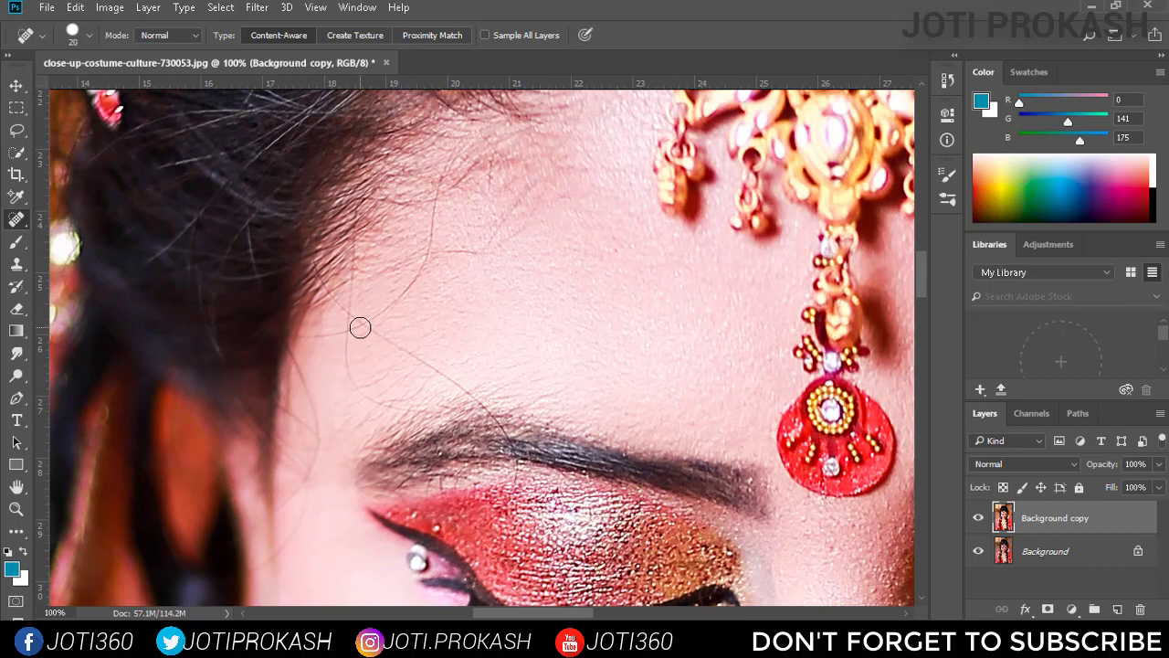
{"action": "key", "text": "bracketleft"}
{"action": "mouse_move", "coordinate": [468, 397]}
{"action": "left_mouse_down"}
{"action": "mouse_move", "coordinate": [446, 369]}
{"action": "mouse_move", "coordinate": [455, 384]}
{"action": "mouse_move", "coordinate": [339, 304]}
{"action": "mouse_move", "coordinate": [313, 334]}
{"action": "mouse_move", "coordinate": [339, 335]}
{"action": "mouse_move", "coordinate": [400, 298]}
{"action": "mouse_move", "coordinate": [438, 205]}
{"action": "mouse_move", "coordinate": [435, 252]}
{"action": "left_mouse_up"}
{"action": "mouse_move", "coordinate": [347, 334]}
{"action": "left_mouse_down"}
{"action": "mouse_move", "coordinate": [373, 398]}
{"action": "mouse_move", "coordinate": [391, 410]}
{"action": "left_mouse_up"}
Heal the loose hairs along the temple between the hairline and the eyebrow's outer end
{"action": "mouse_move", "coordinate": [293, 359]}
{"action": "left_mouse_down"}
{"action": "mouse_move", "coordinate": [313, 403]}
{"action": "mouse_move", "coordinate": [311, 471]}
{"action": "mouse_move", "coordinate": [274, 508]}
{"action": "left_mouse_up"}
{"action": "scroll", "coordinate": [361, 397], "scroll_direction": "down", "scroll_amount": 2}
{"action": "left_click_drag", "start_coordinate": [308, 398], "coordinate": [250, 473]}
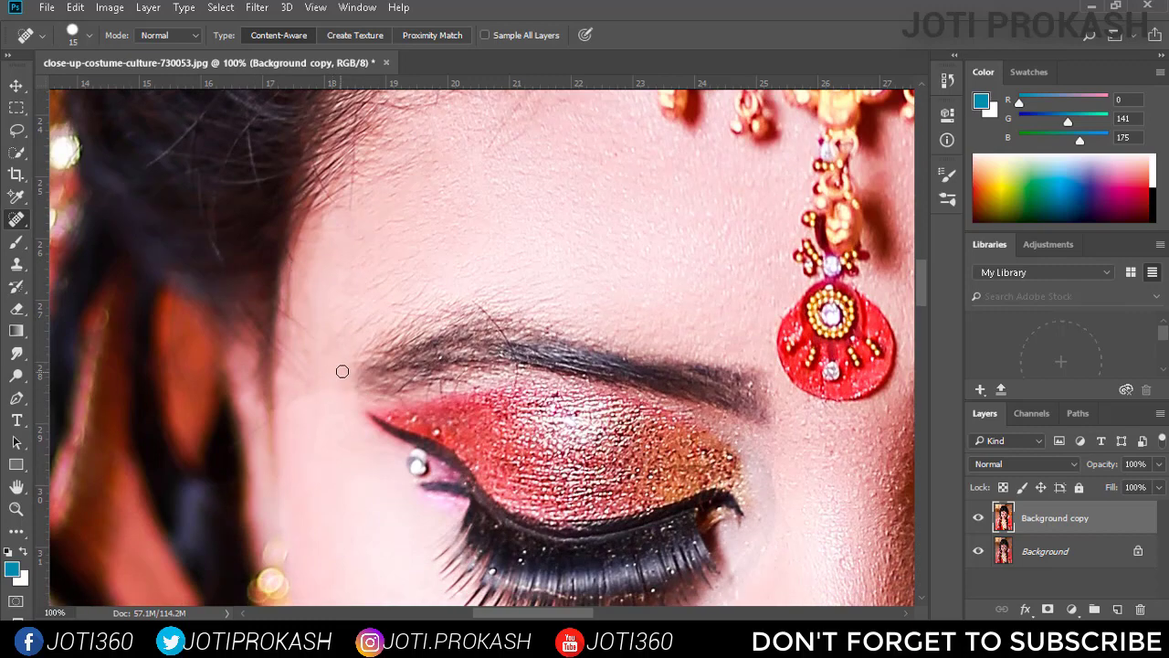
Heal the single stray hair running across the eyebrow onto the eyelid with the brush size reduced to 6
{"action": "scroll", "coordinate": [350, 384], "scroll_direction": "up", "scroll_amount": 2}
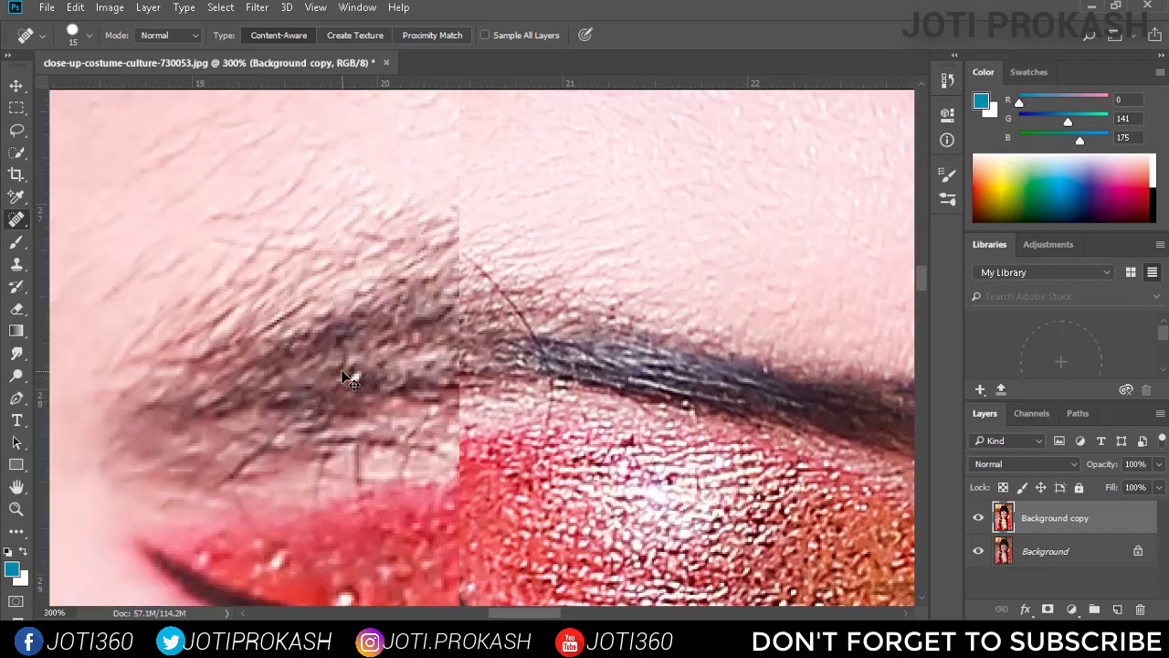
{"action": "key", "text": "bracketleft"}
{"action": "key", "text": "bracketleft"}
{"action": "key", "text": "bracketleft"}
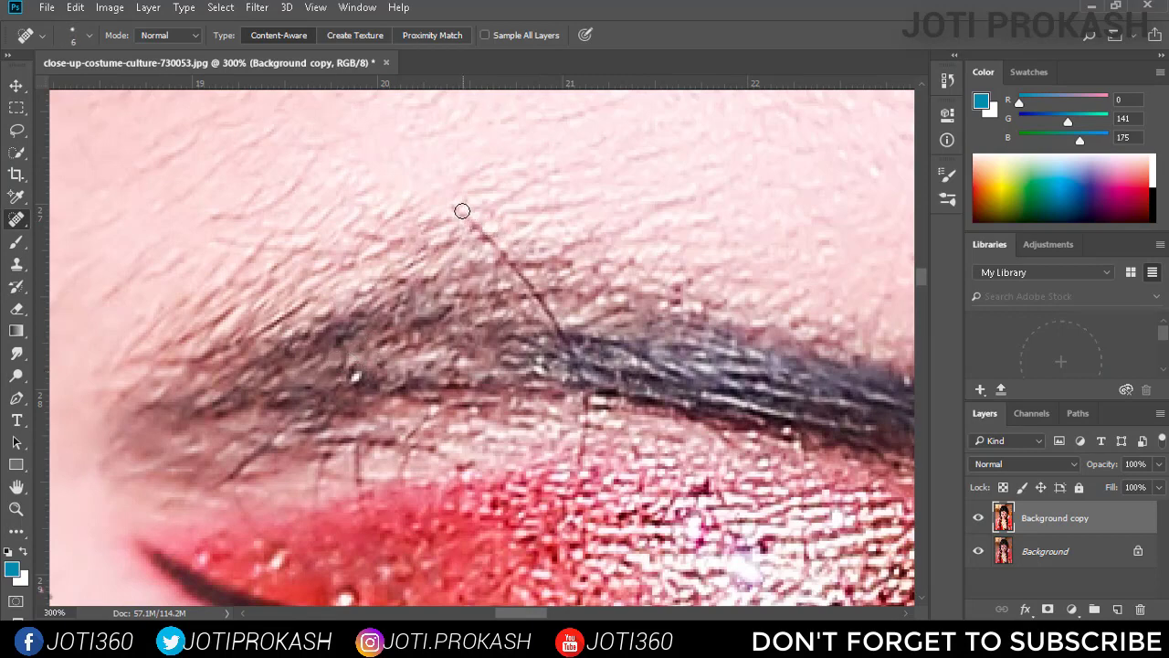
{"action": "mouse_move", "coordinate": [462, 211]}
{"action": "left_mouse_down"}
{"action": "mouse_move", "coordinate": [544, 304]}
{"action": "mouse_move", "coordinate": [571, 357]}
{"action": "mouse_move", "coordinate": [580, 467]}
{"action": "left_mouse_up"}
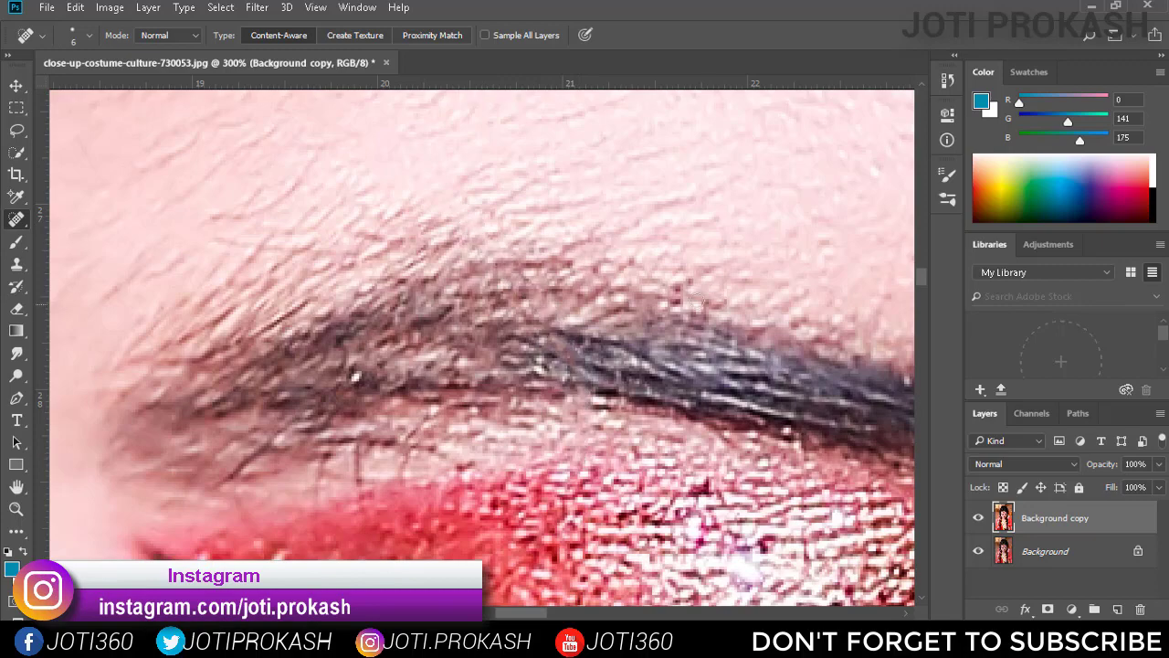
Raise the Spot Healing Brush size to 50
{"action": "scroll", "coordinate": [708, 306], "scroll_direction": "down", "scroll_amount": 5}
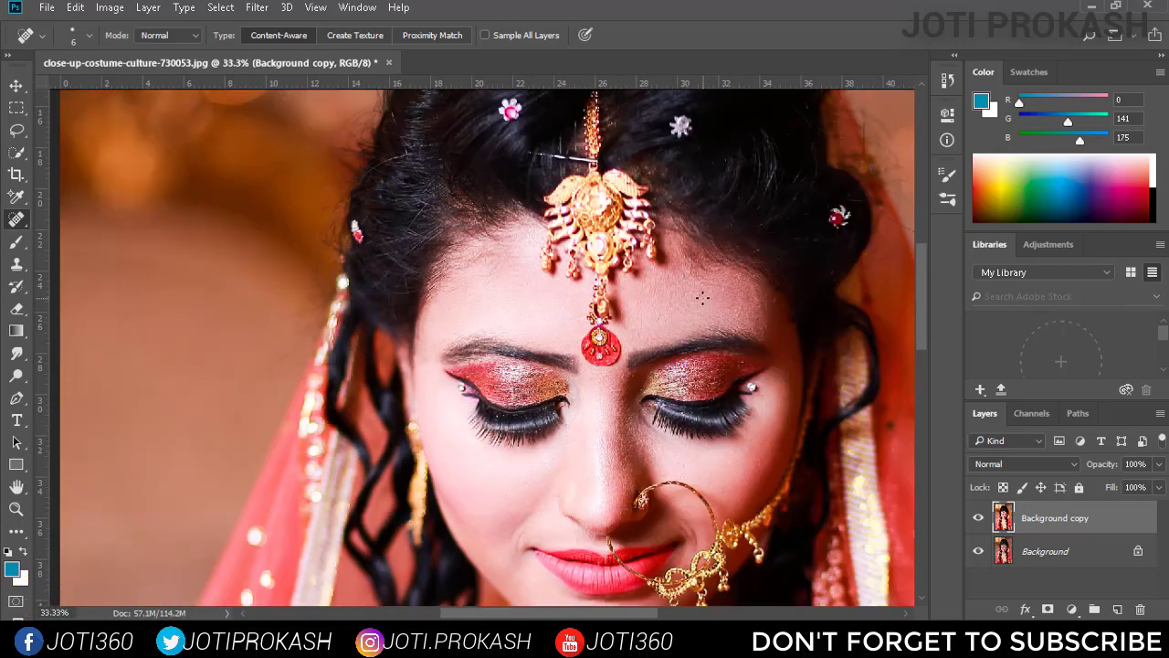
{"action": "key", "text": "bracketright"}
{"action": "key", "text": "bracketright"}
{"action": "key", "text": "bracketright"}
{"action": "key", "text": "bracketright"}
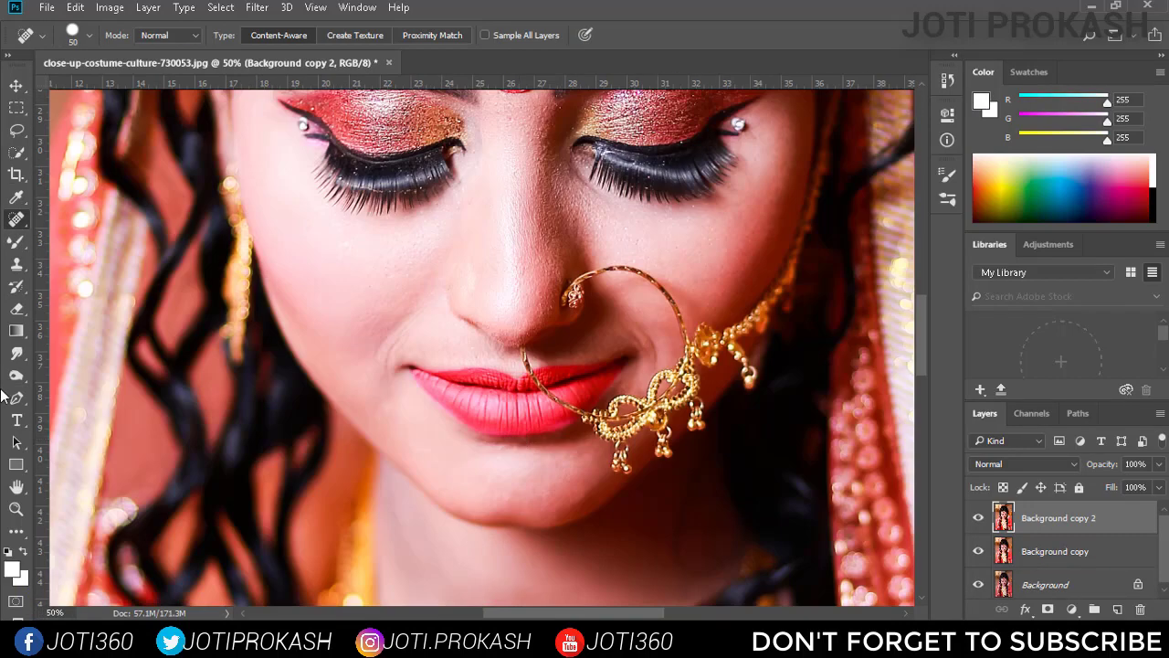
Darken the jawline and outer cheek edge opposite the nose ring on Background copy 2 using the Burn tool at size 80
{"action": "mouse_move", "coordinate": [16, 376]}
{"action": "left_mouse_down"}
{"action": "mouse_move", "coordinate": [81, 376]}
{"action": "mouse_move", "coordinate": [76, 391]}
{"action": "left_mouse_up"}
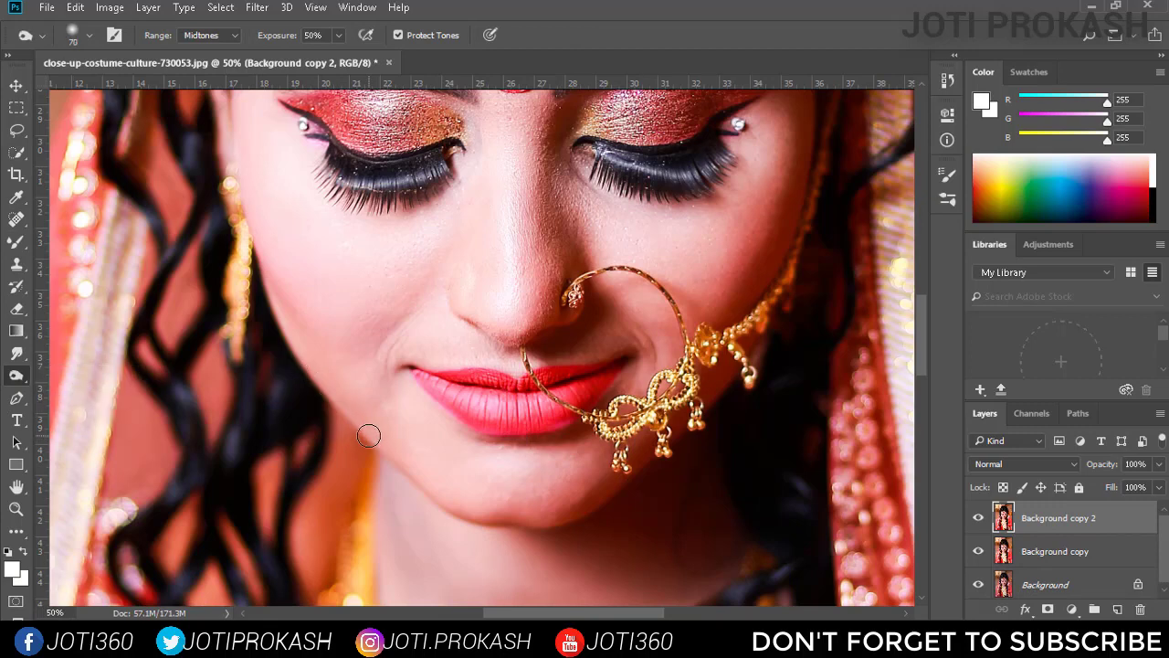
{"action": "key", "text": "bracketright"}
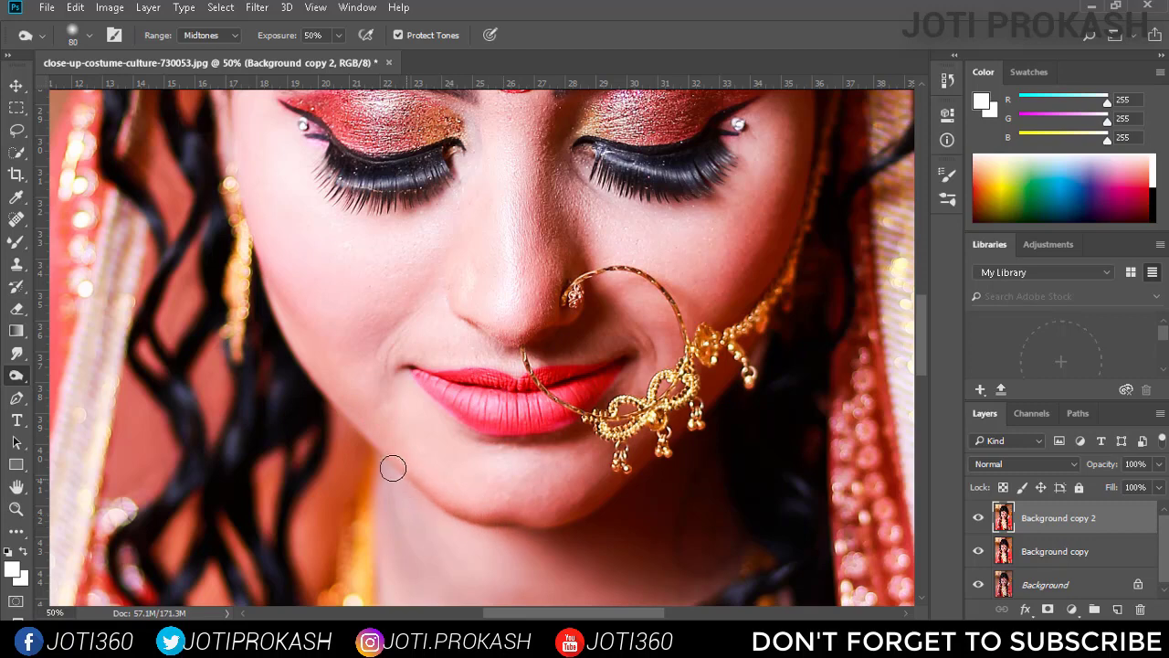
{"action": "mouse_move", "coordinate": [393, 468]}
{"action": "left_mouse_down"}
{"action": "mouse_move", "coordinate": [323, 392]}
{"action": "mouse_move", "coordinate": [247, 235]}
{"action": "mouse_move", "coordinate": [301, 399]}
{"action": "left_mouse_up"}
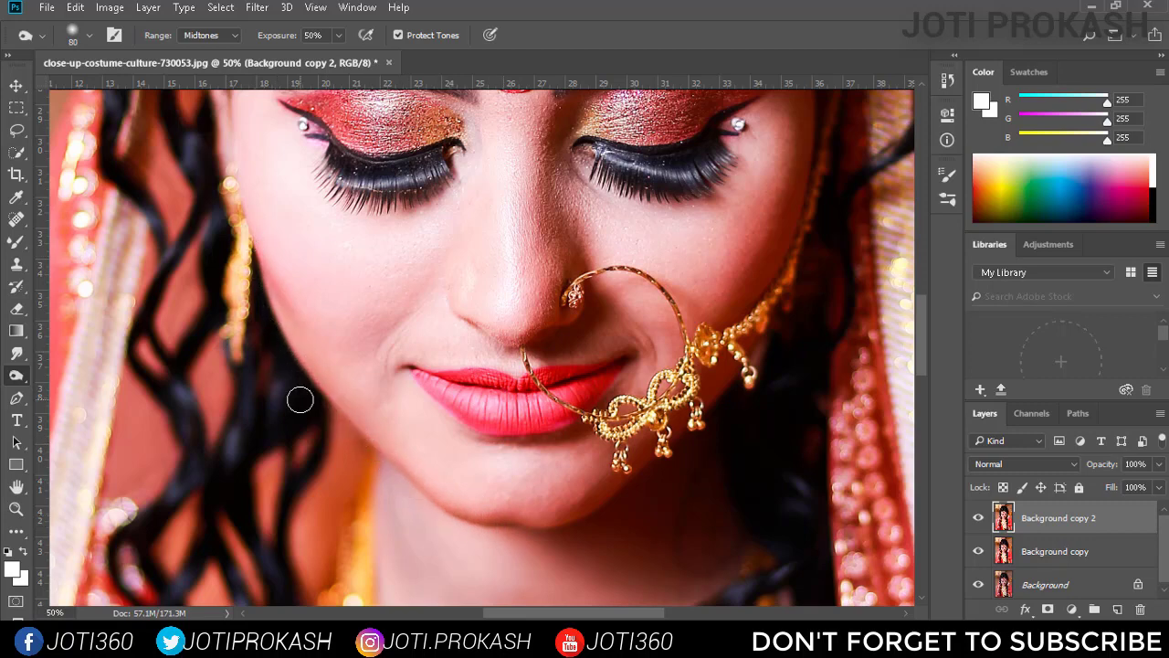
{"action": "mouse_move", "coordinate": [249, 289]}
{"action": "left_mouse_down"}
{"action": "mouse_move", "coordinate": [252, 263]}
{"action": "mouse_move", "coordinate": [294, 338]}
{"action": "left_mouse_up"}
Deepen the shading around the nose, temples and eyebrows with the Burn tool at brush size 60
{"action": "scroll", "coordinate": [397, 385], "scroll_direction": "up", "scroll_amount": 2}
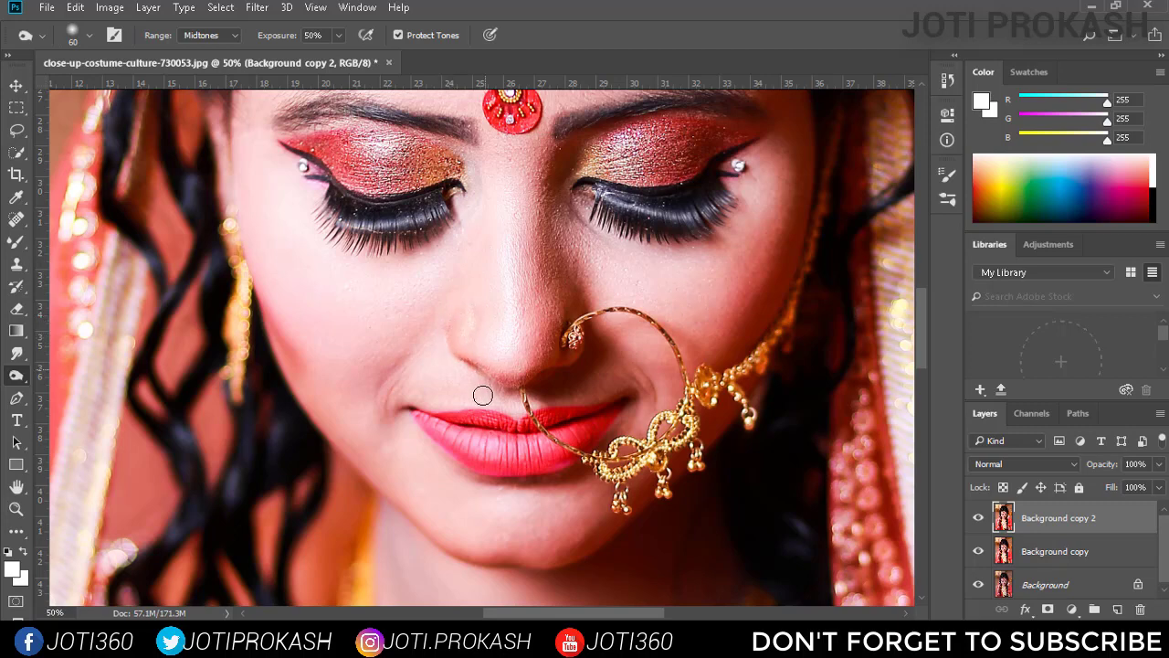
{"action": "scroll", "coordinate": [505, 403], "scroll_direction": "up", "scroll_amount": 1}
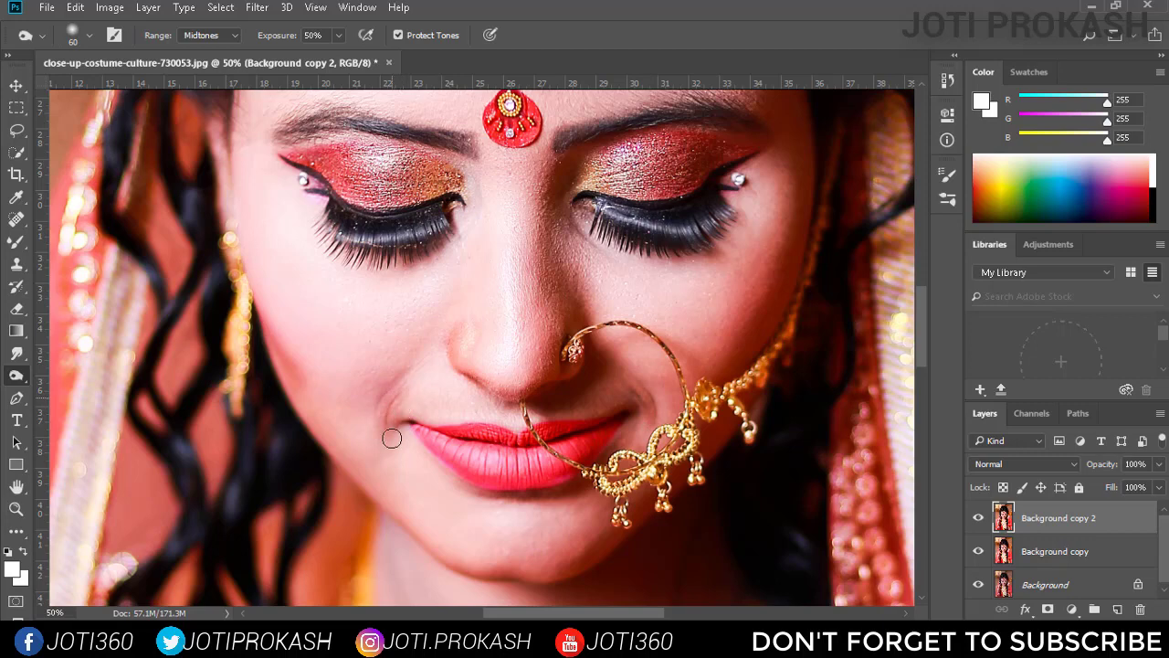
{"action": "scroll", "coordinate": [228, 275], "scroll_direction": "up", "scroll_amount": 5}
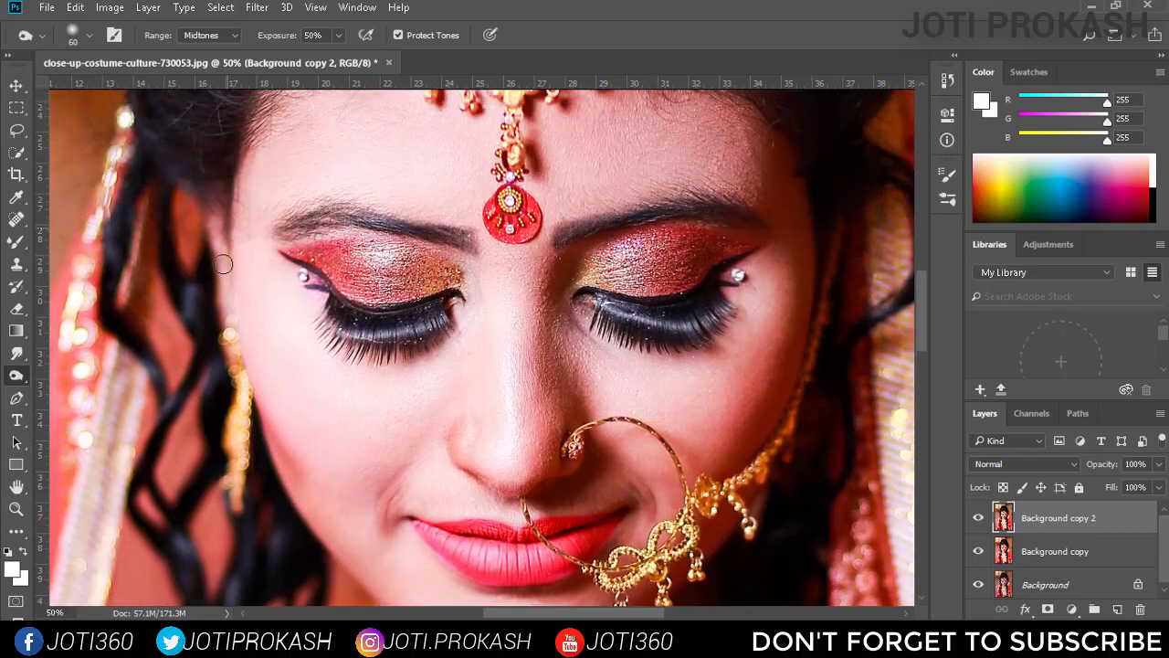
{"action": "scroll", "coordinate": [292, 438], "scroll_direction": "up", "scroll_amount": 3}
{"action": "scroll", "coordinate": [294, 436], "scroll_direction": "up", "scroll_amount": 2}
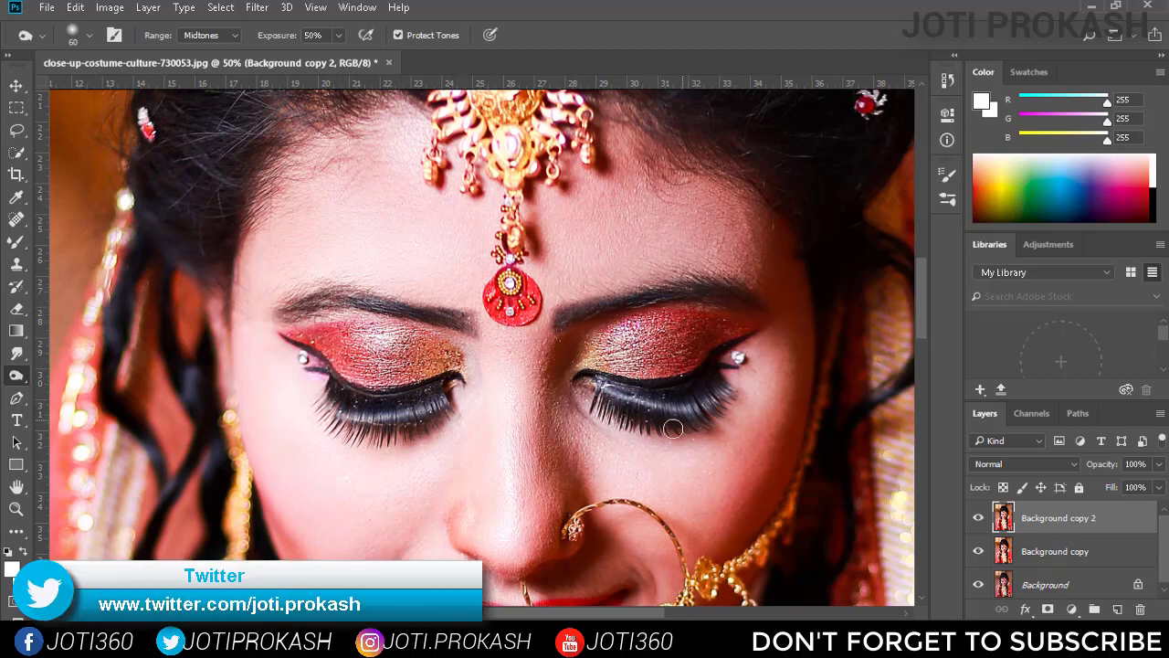
{"action": "scroll", "coordinate": [521, 384], "scroll_direction": "up", "scroll_amount": 2}
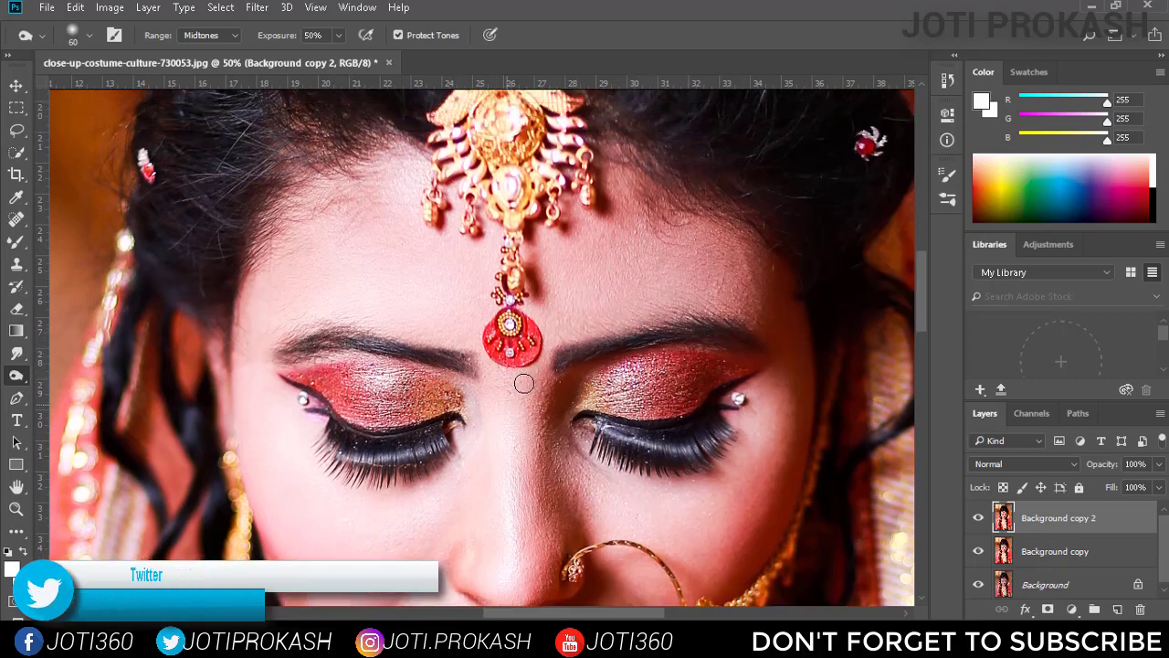
Darken the lips with the Burn tool at brush size 60
{"action": "scroll", "coordinate": [520, 399], "scroll_direction": "down", "scroll_amount": 8}
{"action": "scroll", "coordinate": [517, 403], "scroll_direction": "down", "scroll_amount": 2}
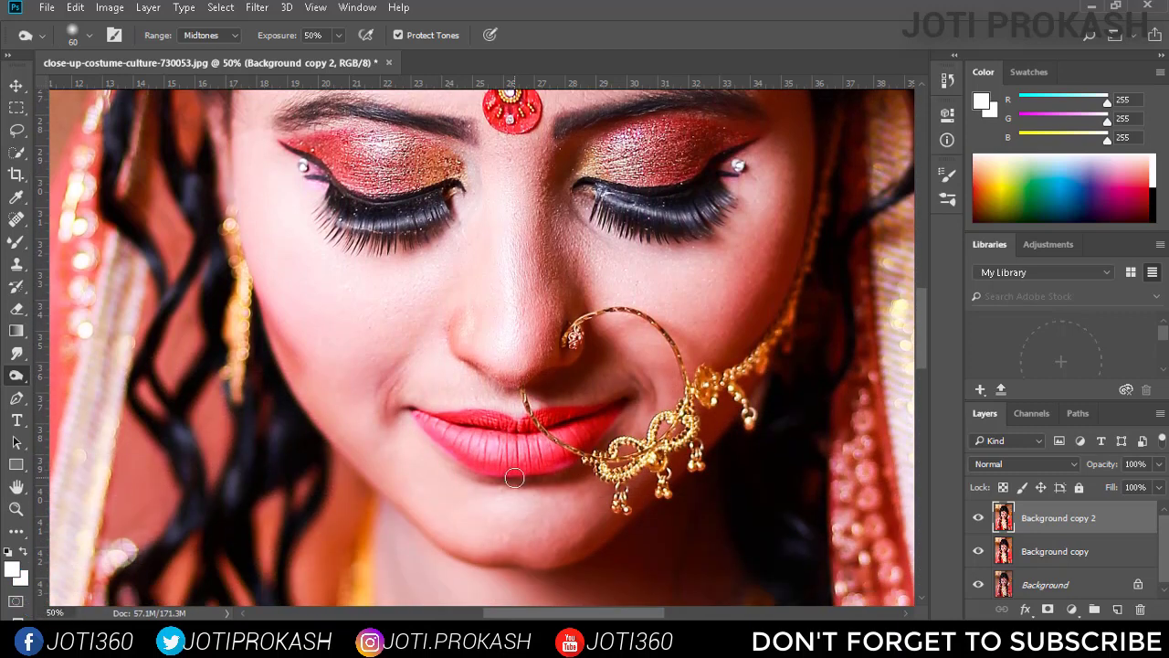
{"action": "scroll", "coordinate": [504, 449], "scroll_direction": "down", "scroll_amount": 2}
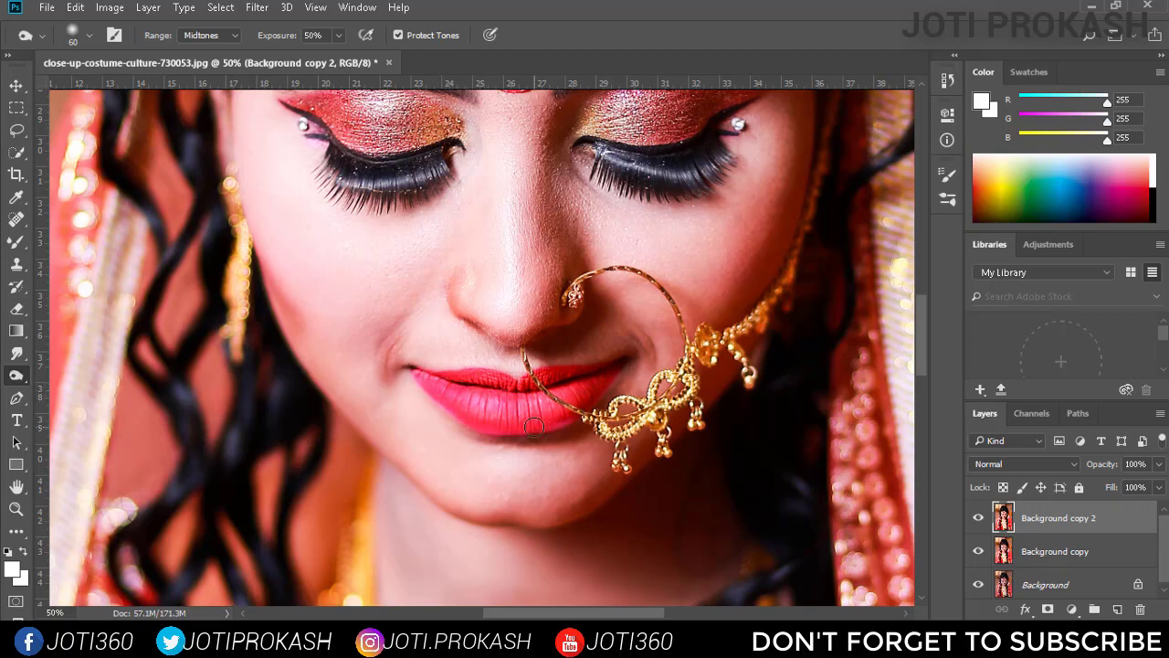
Compare the face before and after retouching by toggling the visibility of Background copy 2 and Background copy
{"action": "key", "text": "ctrl+minus"}
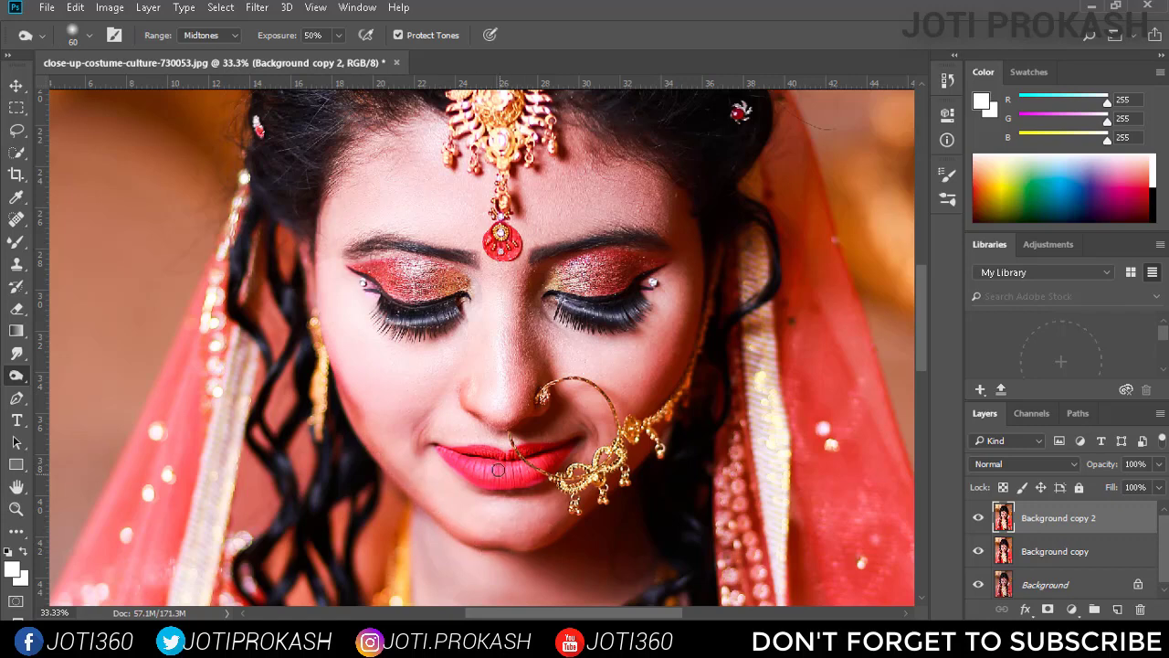
{"action": "scroll", "coordinate": [521, 477], "scroll_direction": "up", "scroll_amount": 1}
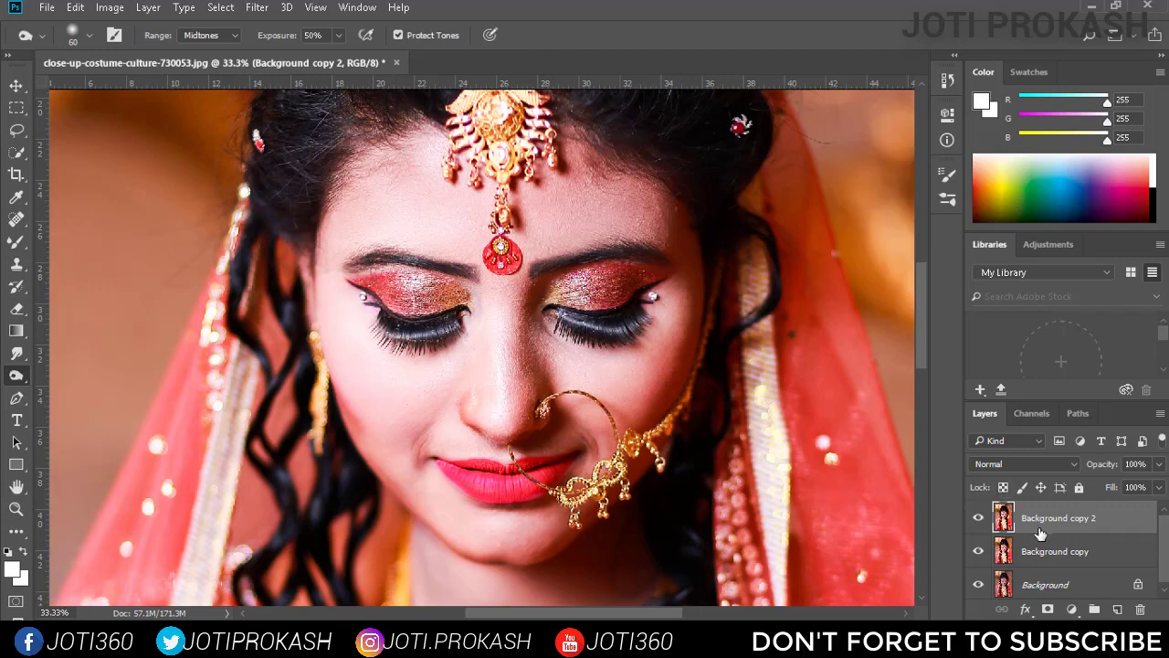
{"action": "left_click", "coordinate": [979, 519]}
{"action": "left_click", "coordinate": [978, 519]}
{"action": "left_click", "coordinate": [978, 519]}
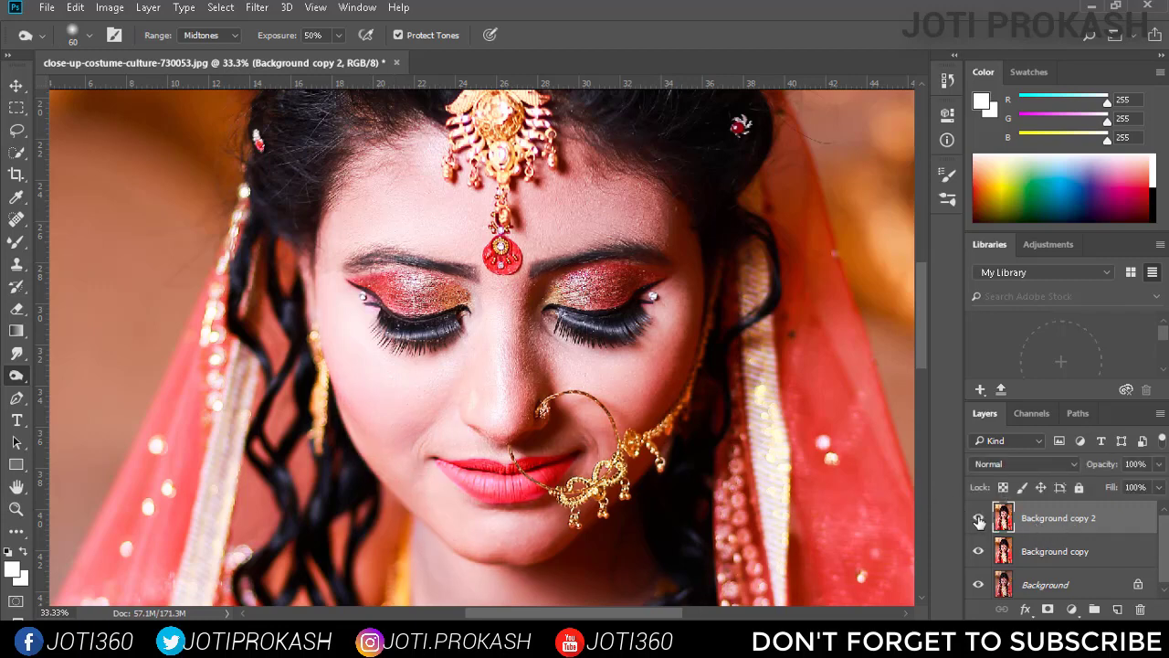
{"action": "left_click", "coordinate": [979, 519]}
{"action": "left_click", "coordinate": [979, 519]}
{"action": "left_click", "coordinate": [979, 552]}
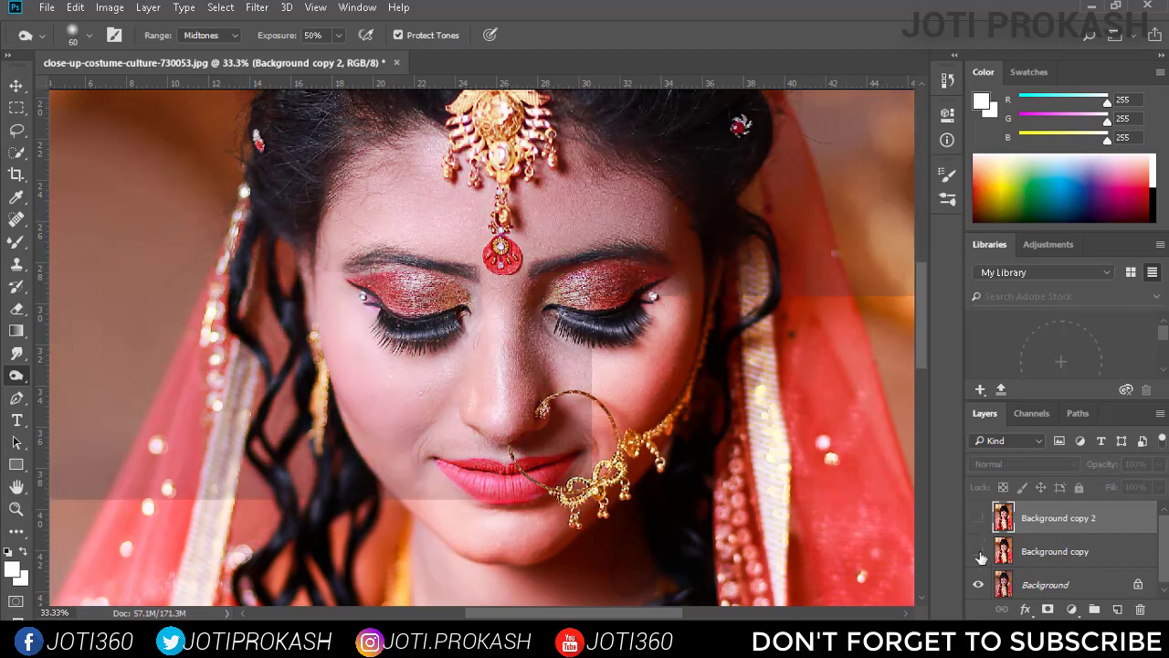
{"action": "left_click", "coordinate": [979, 552]}
{"action": "left_click", "coordinate": [978, 519]}
{"action": "left_click", "coordinate": [978, 519]}
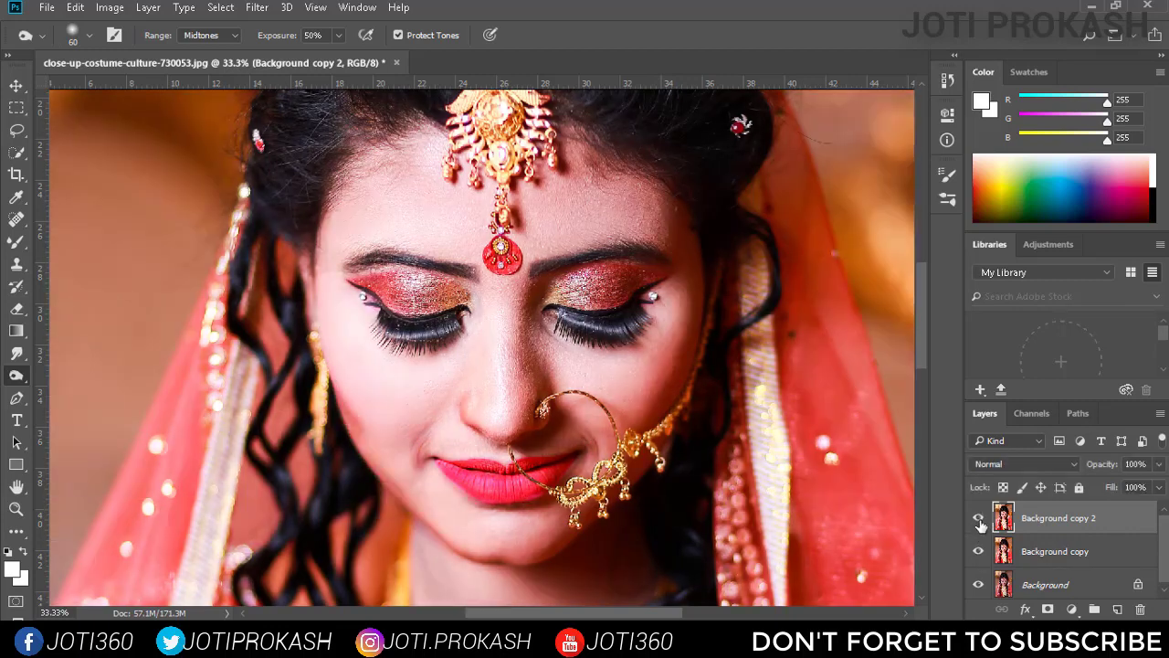
Merge Background copy and Background copy 2 into one layer and duplicate the merged layer
{"action": "key", "text": "ctrl+minus"}
{"action": "key", "text": "ctrl+minus"}
{"action": "key", "text": "ctrl+minus"}
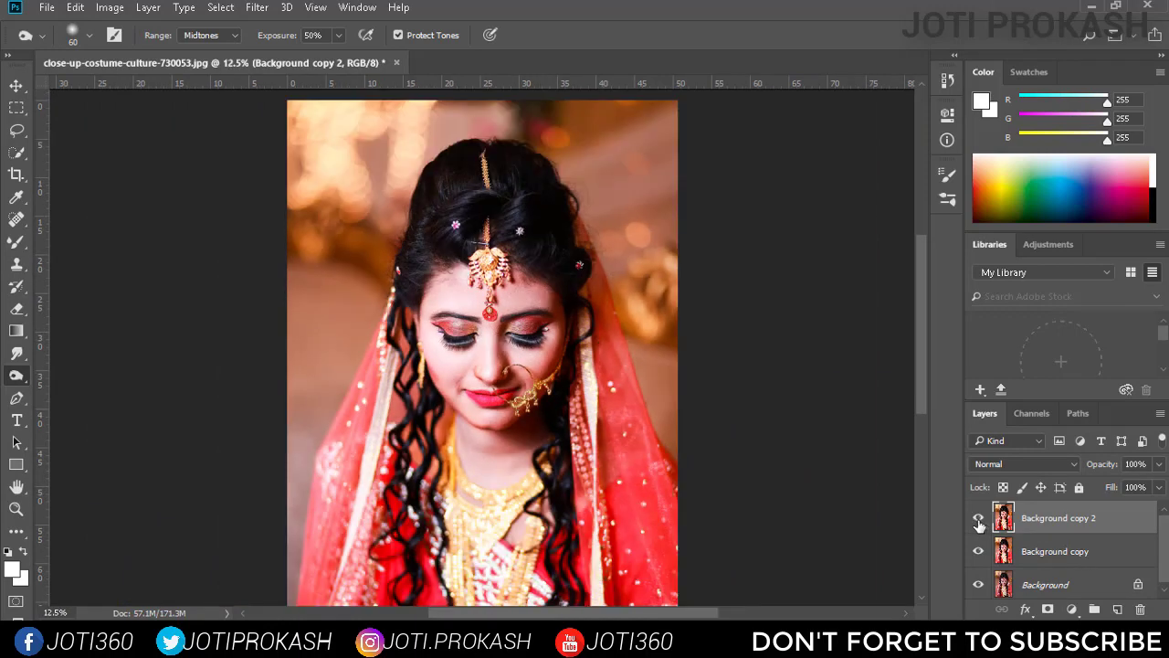
{"action": "left_click", "coordinate": [1042, 553], "text": "ctrl"}
{"action": "right_click", "coordinate": [1059, 535]}
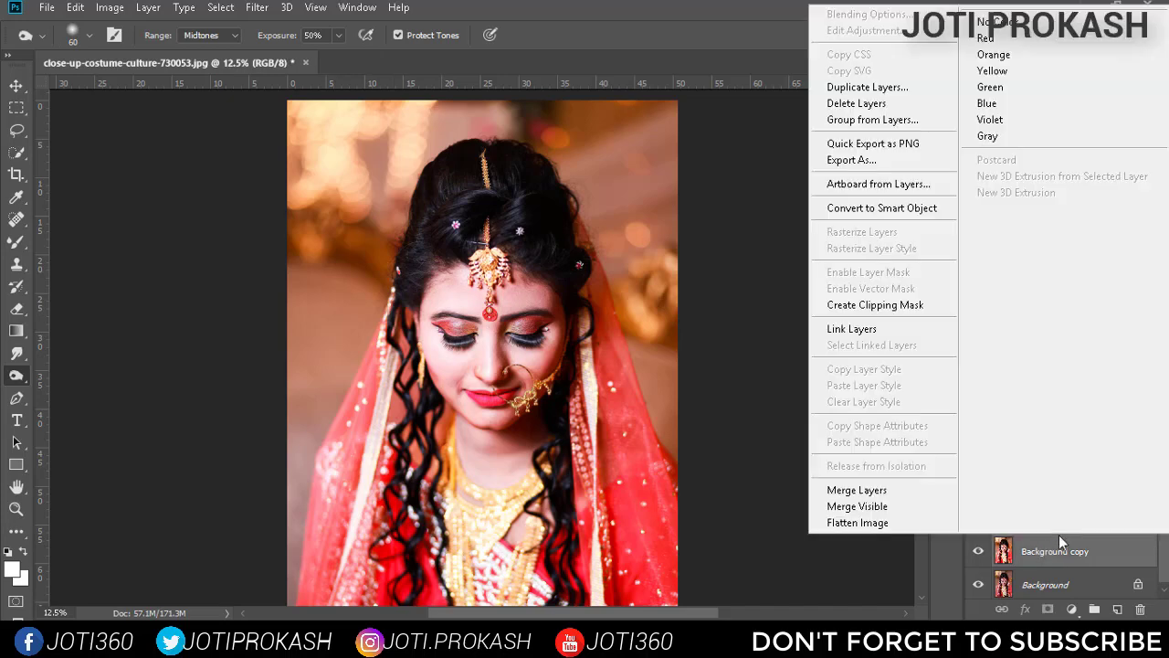
{"action": "left_click", "coordinate": [894, 493]}
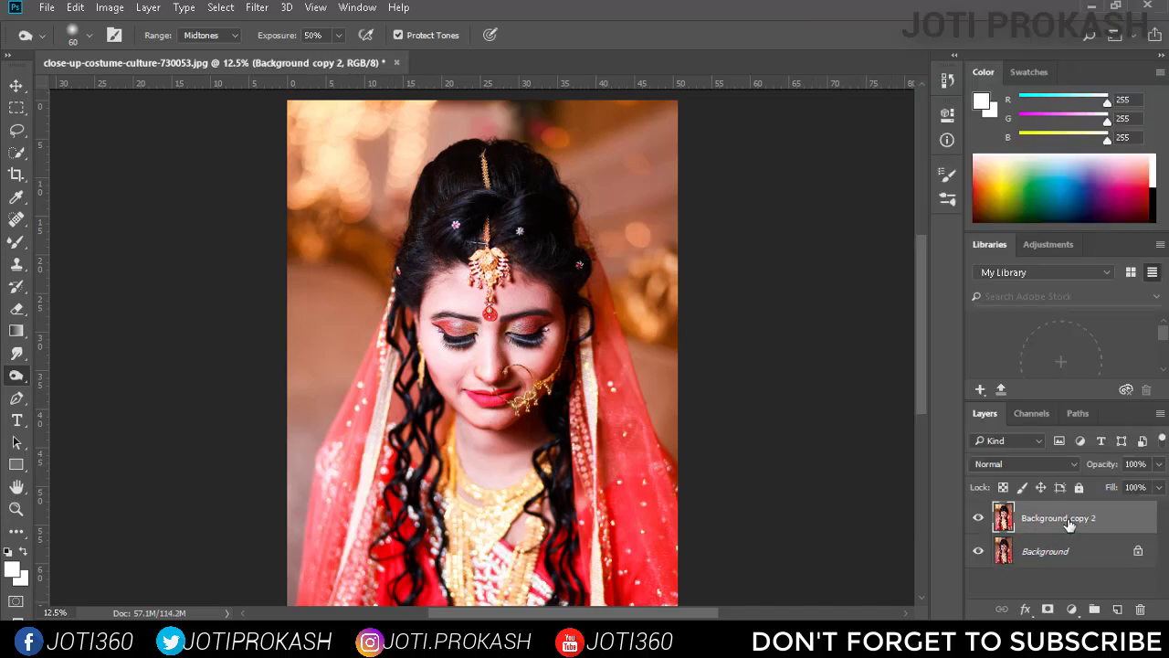
{"action": "left_click_drag", "start_coordinate": [1004, 518], "coordinate": [1118, 606]}
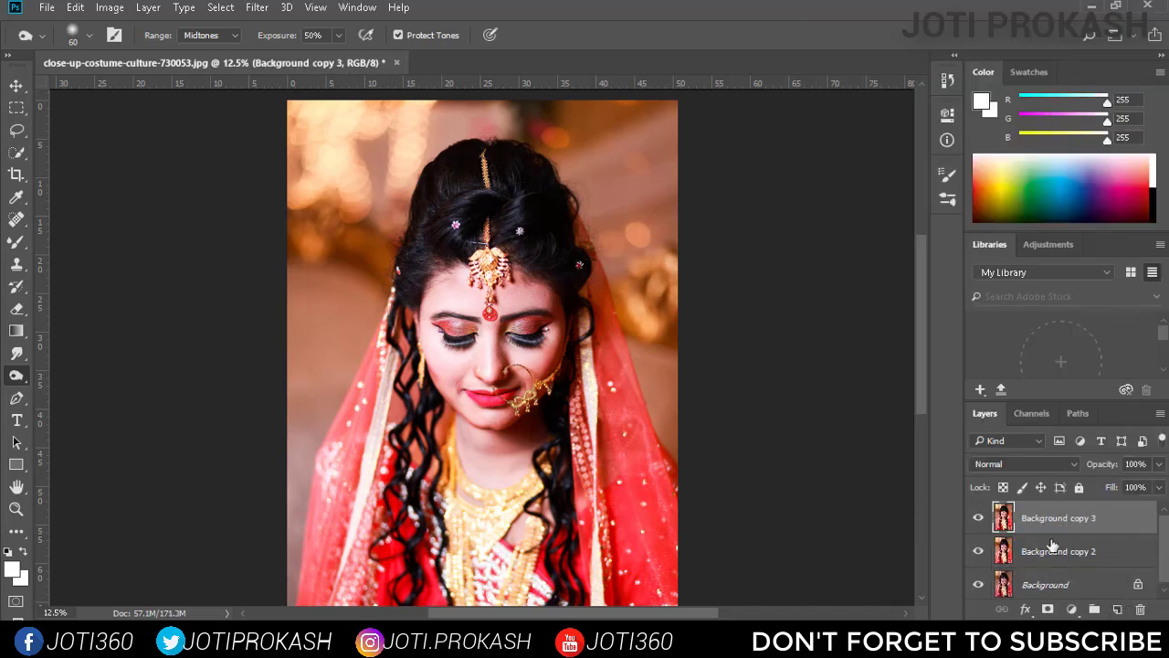
Switch to the Move tool and add a Color Balance adjustment layer above the duplicated portrait layer
{"action": "left_click", "coordinate": [17, 86]}
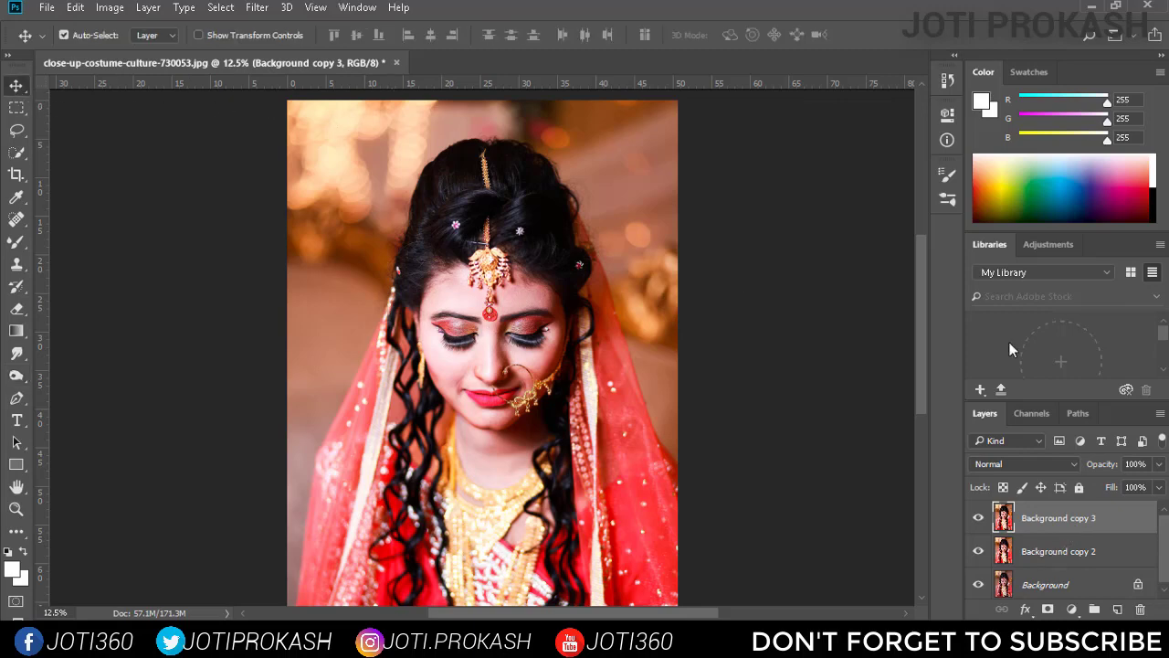
{"action": "left_click", "coordinate": [1073, 612]}
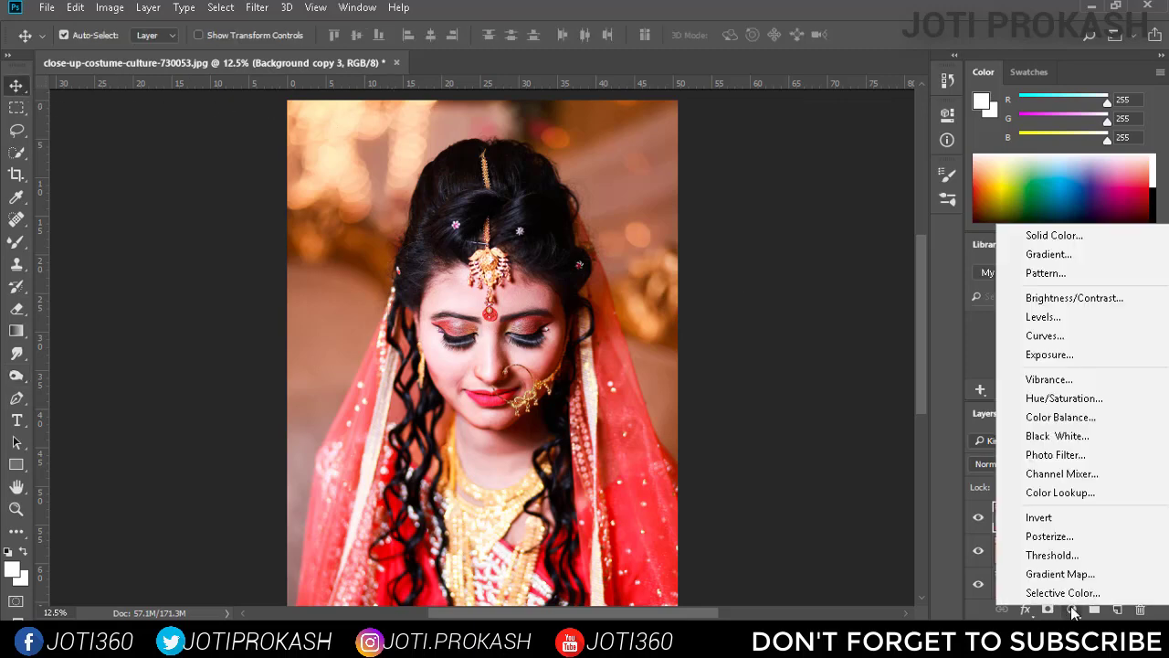
{"action": "left_click", "coordinate": [1074, 419]}
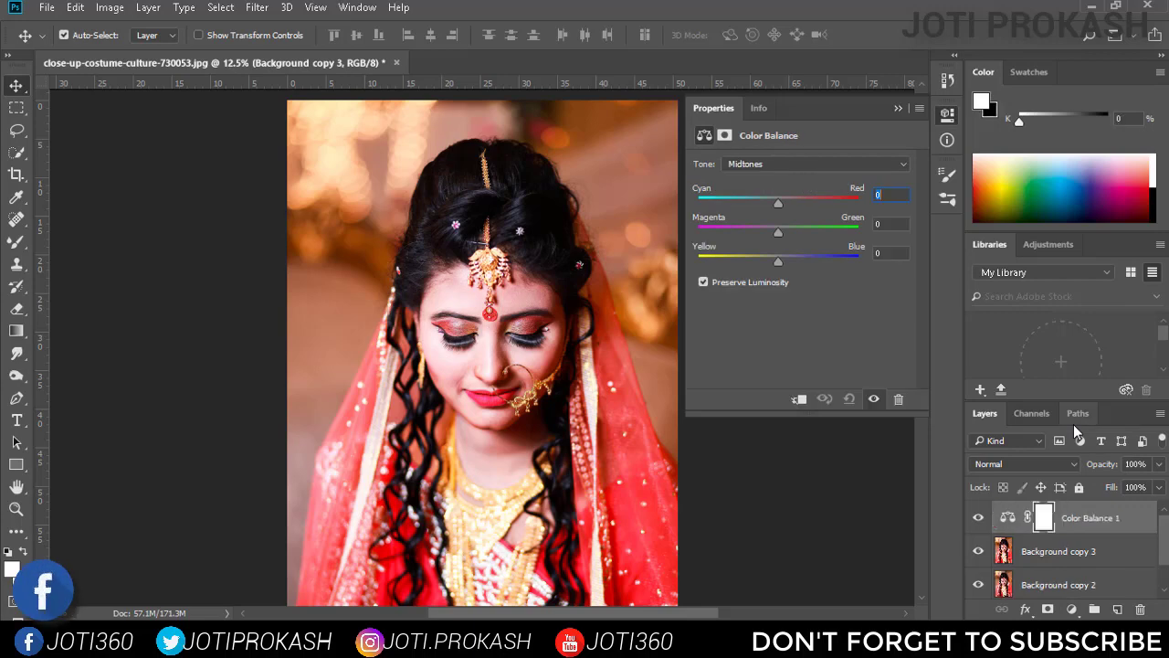
Set the Color Balance midtones to +38 Cyan–Red, +26 Magenta–Green and -7 Yellow–Blue
{"action": "left_click_drag", "start_coordinate": [780, 210], "coordinate": [773, 262]}
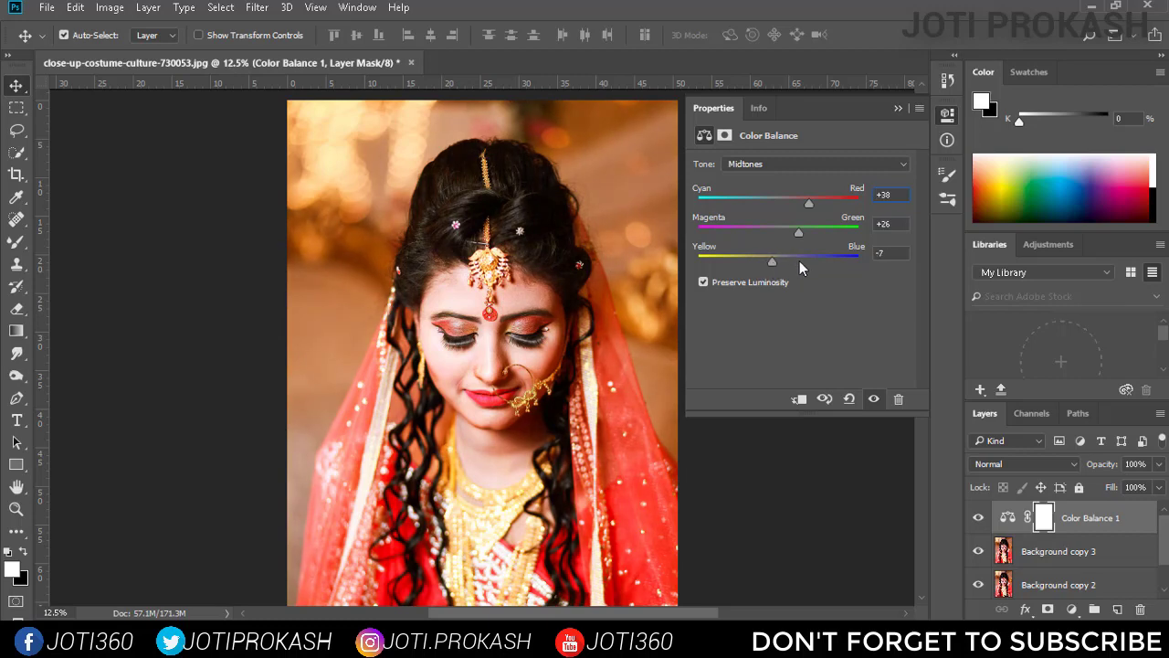
{"action": "left_click", "coordinate": [949, 119]}
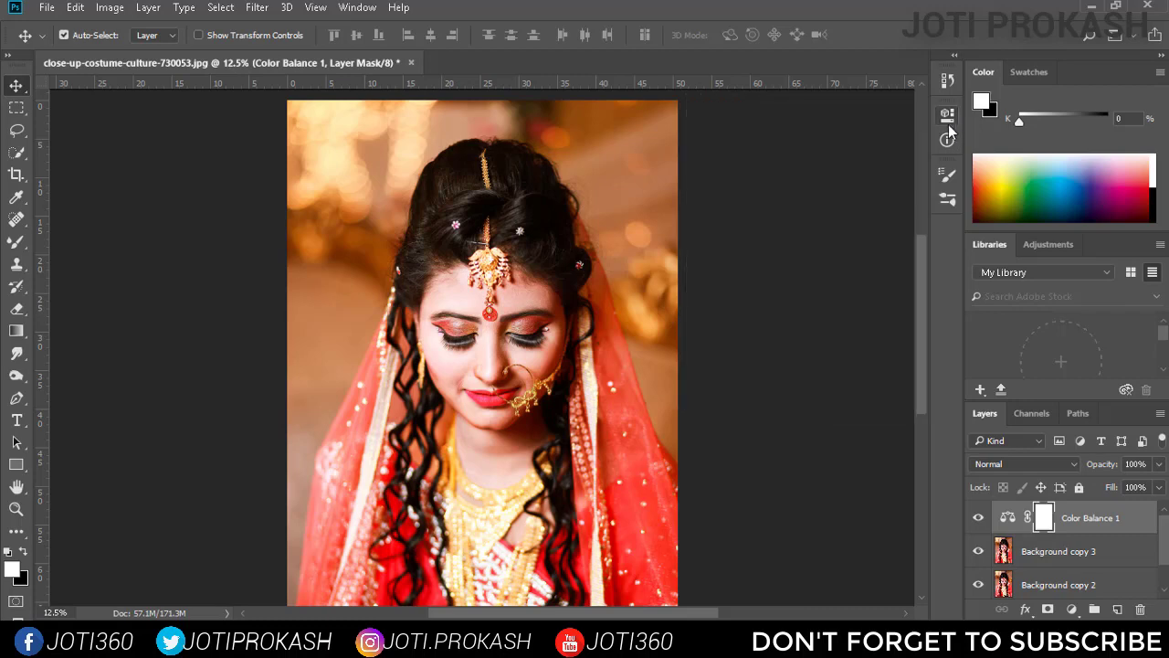
Add a Curves adjustment layer above Color Balance 1, anchor a shadow point on the RGB curve and raise the black point
{"action": "left_click", "coordinate": [1065, 551], "text": "shift"}
{"action": "left_click", "coordinate": [1077, 524]}
{"action": "left_click", "coordinate": [1071, 609]}
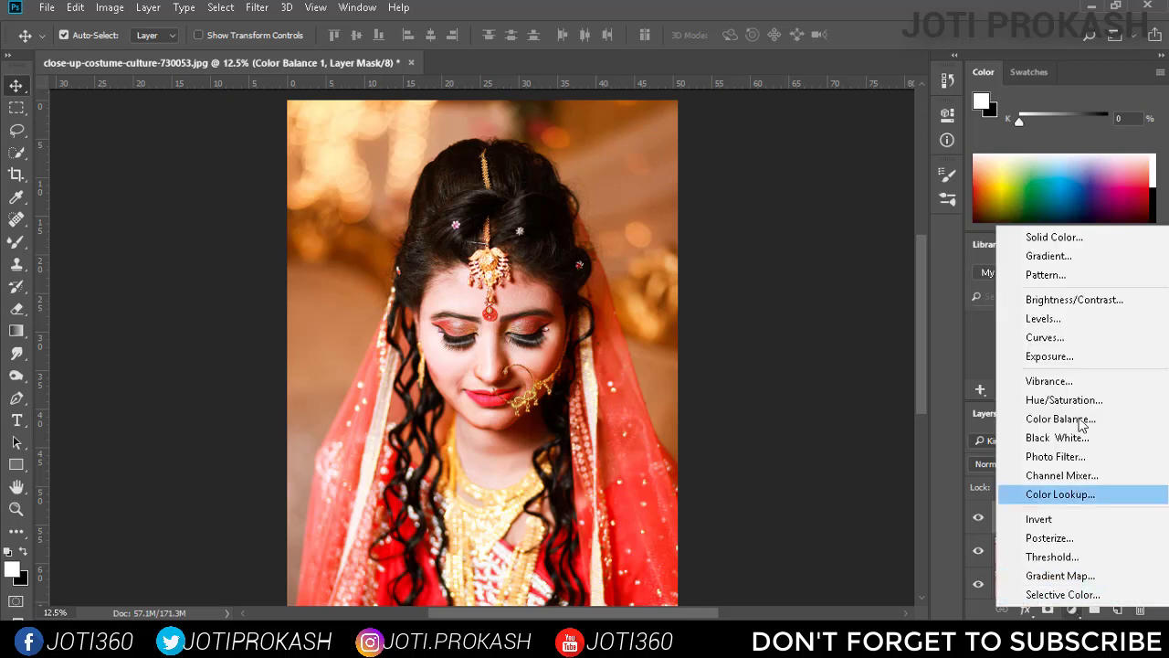
{"action": "left_click", "coordinate": [1105, 342]}
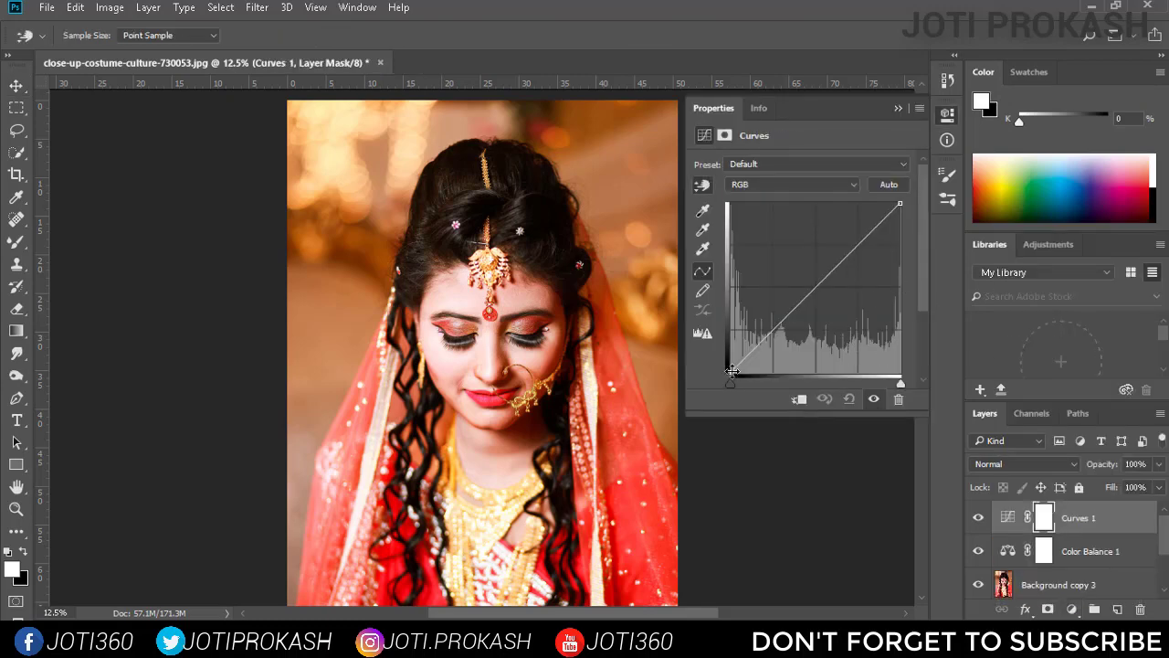
{"action": "left_click", "coordinate": [775, 327]}
{"action": "left_click_drag", "start_coordinate": [731, 373], "coordinate": [723, 345]}
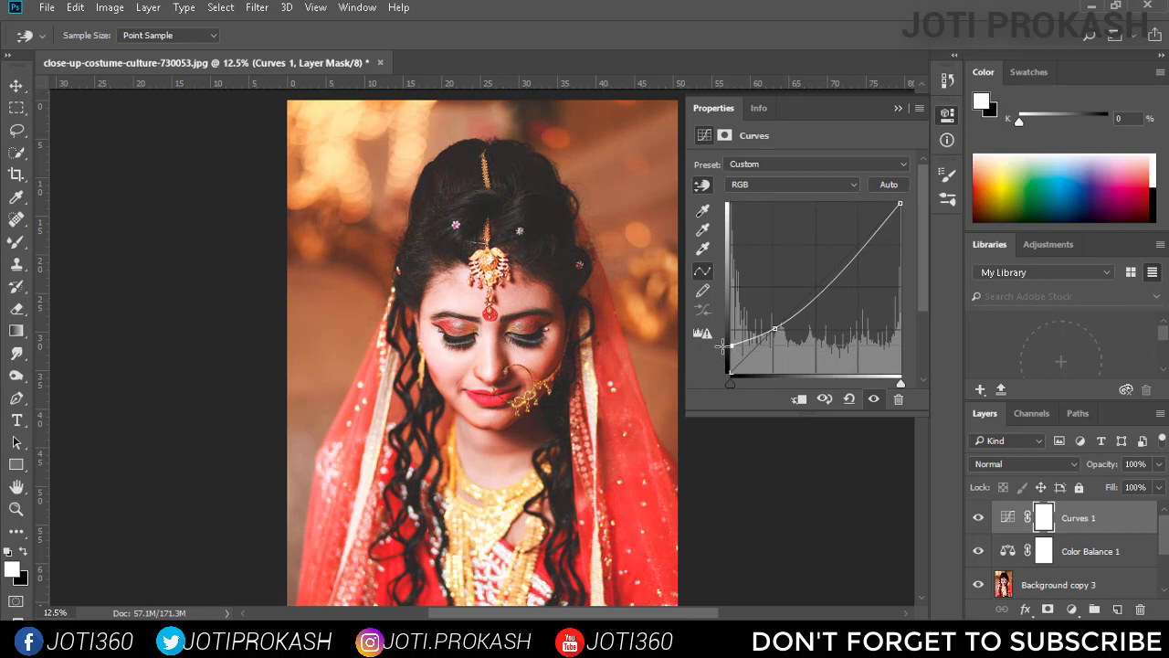
Refine the RGB curve by adding an upper-midtone point near the diagonal and raising the black point slightly further for a faded look
{"action": "left_click", "coordinate": [833, 274]}
{"action": "left_click_drag", "start_coordinate": [832, 274], "coordinate": [837, 268]}
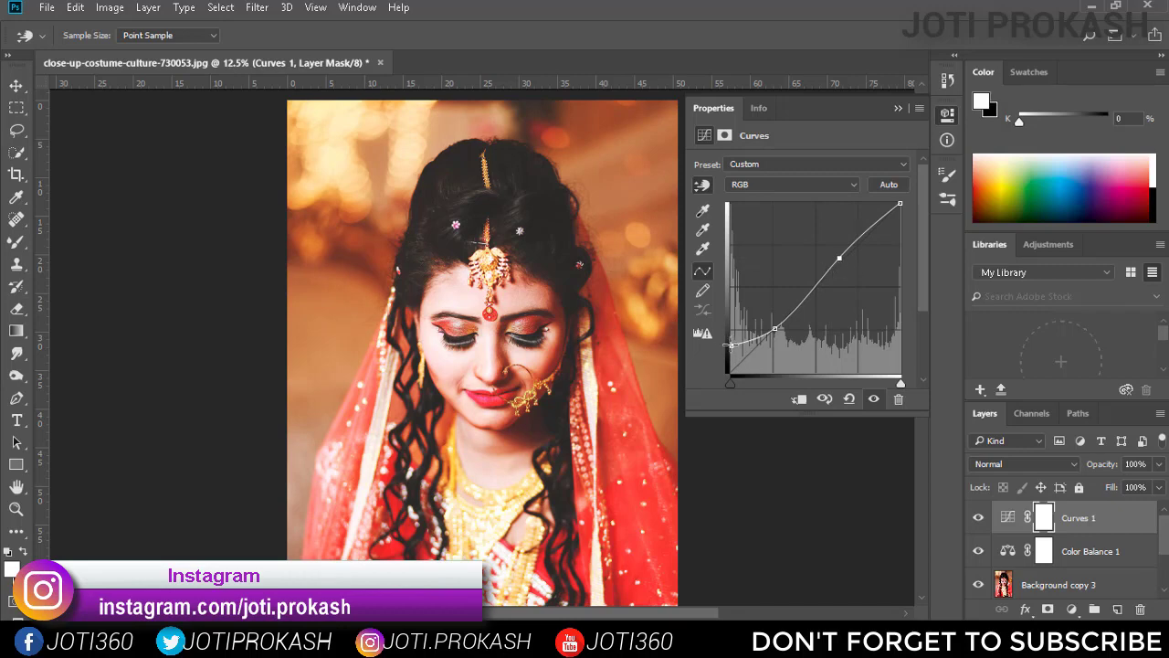
{"action": "left_click_drag", "start_coordinate": [731, 346], "coordinate": [730, 337]}
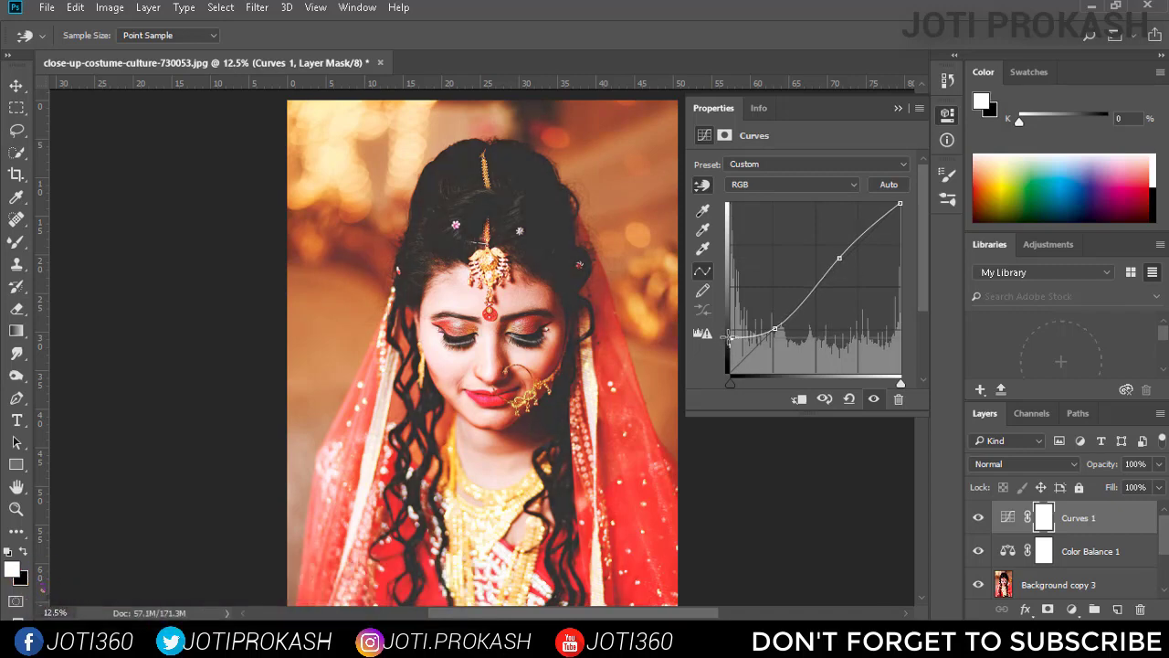
{"action": "left_click_drag", "start_coordinate": [839, 258], "coordinate": [845, 257]}
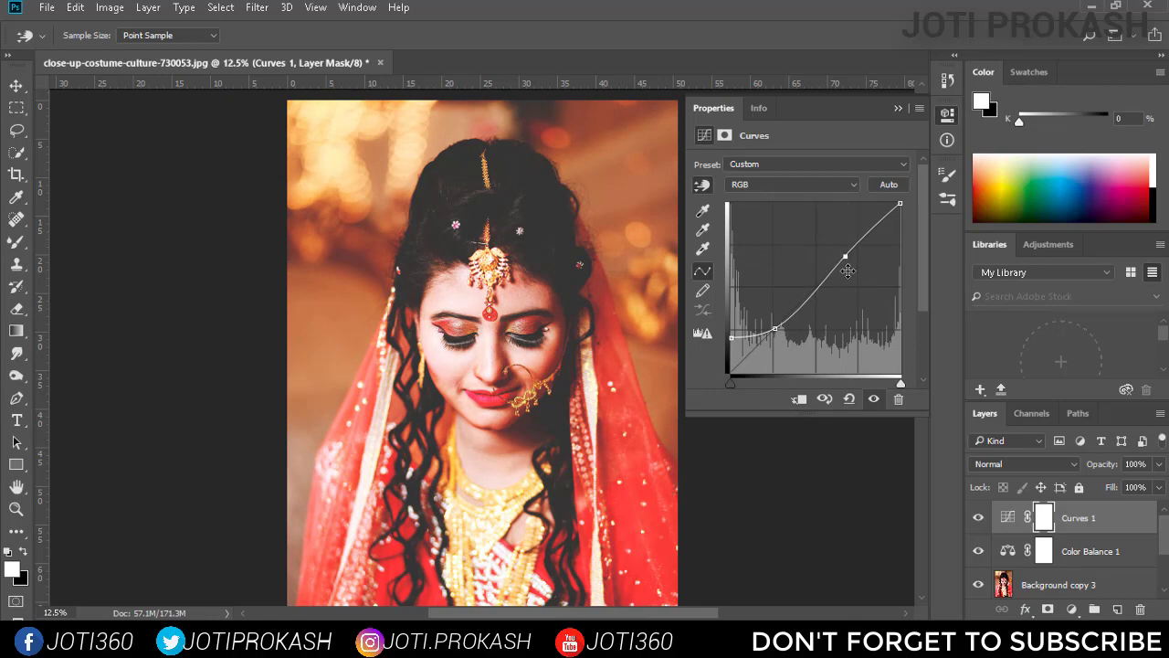
{"action": "left_click", "coordinate": [948, 116]}
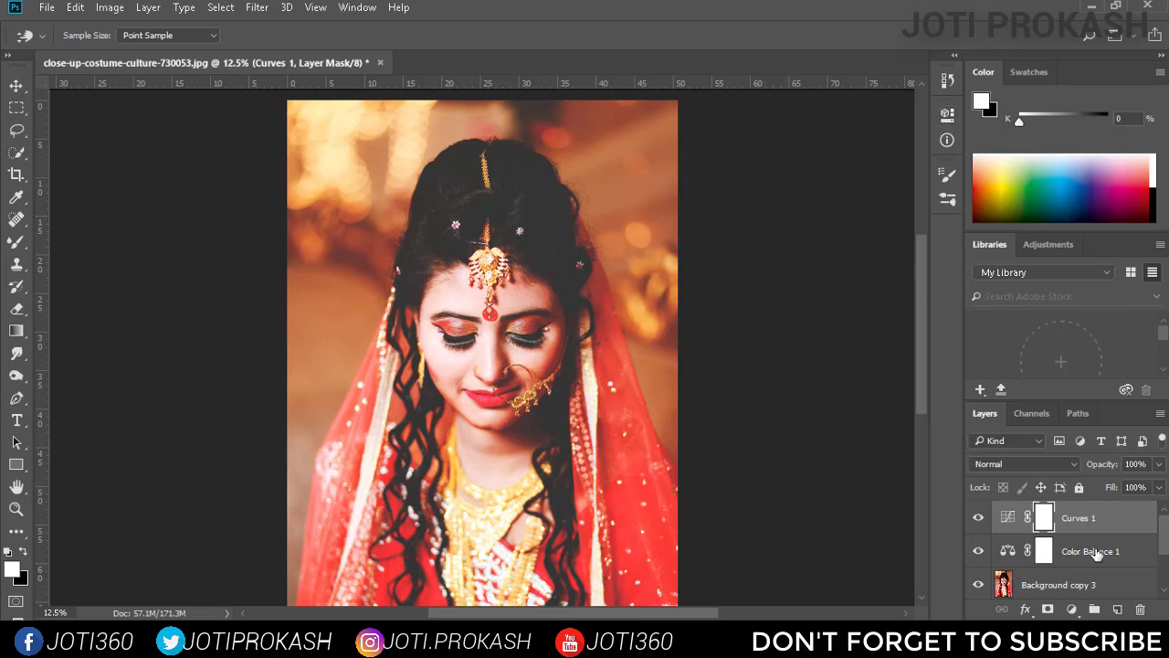
Add an Exposure adjustment layer above Curves 1 and raise its Offset very slightly
{"action": "left_click", "coordinate": [1072, 609]}
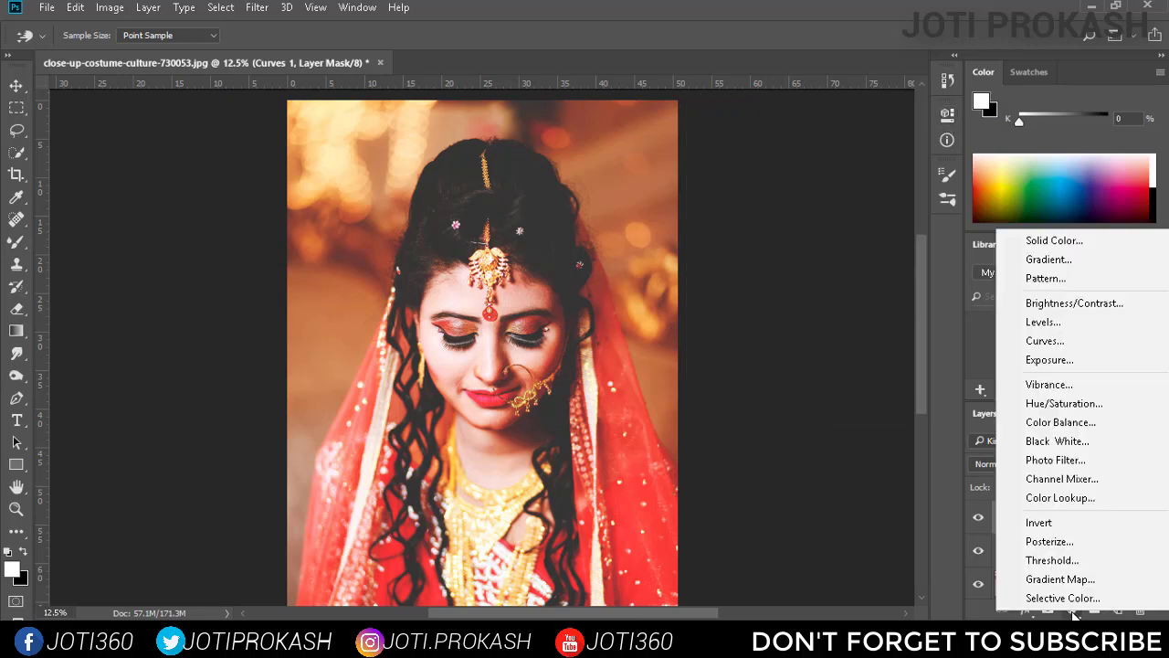
{"action": "left_click", "coordinate": [1081, 362]}
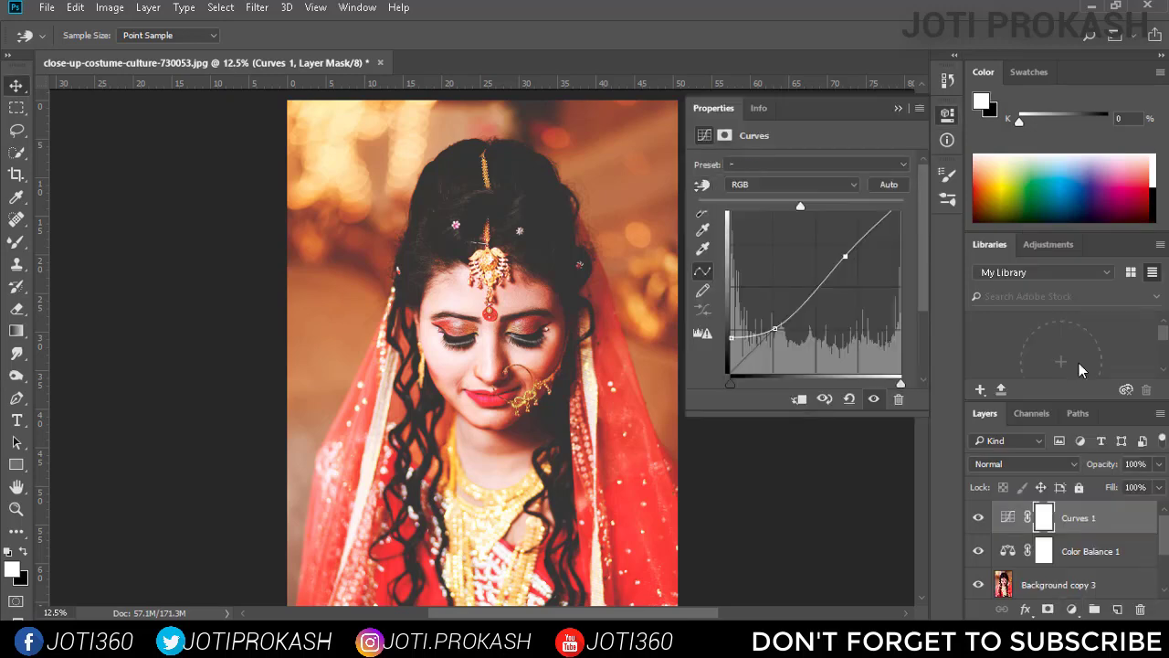
{"action": "left_click_drag", "start_coordinate": [801, 240], "coordinate": [805, 242]}
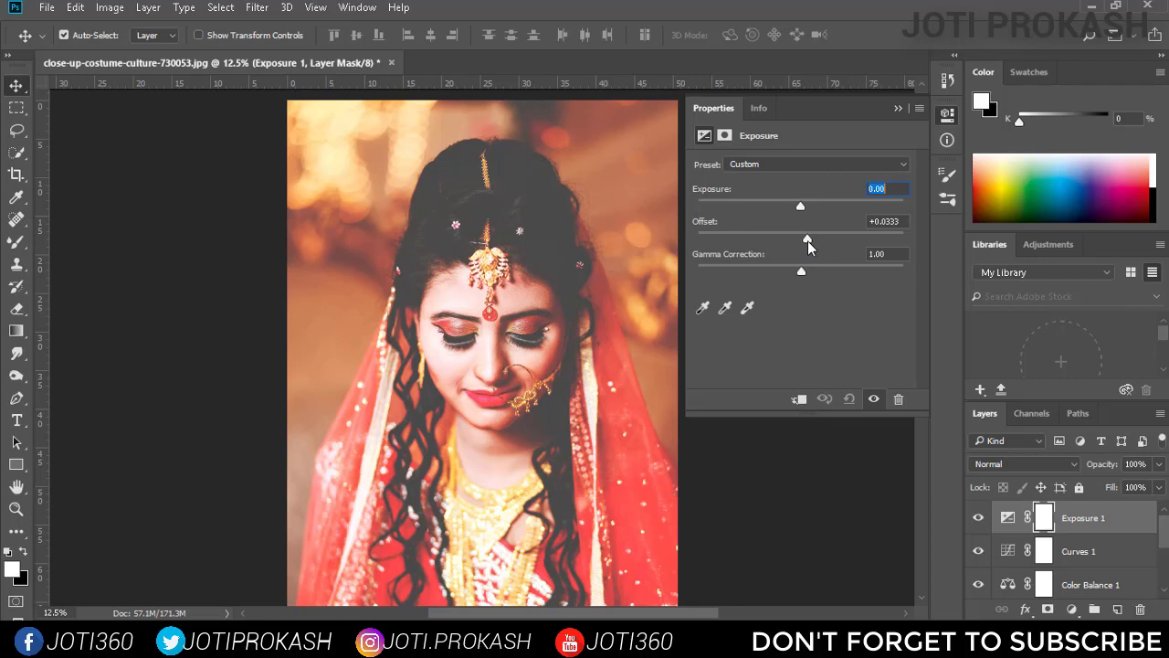
{"action": "left_click_drag", "start_coordinate": [808, 241], "coordinate": [804, 242]}
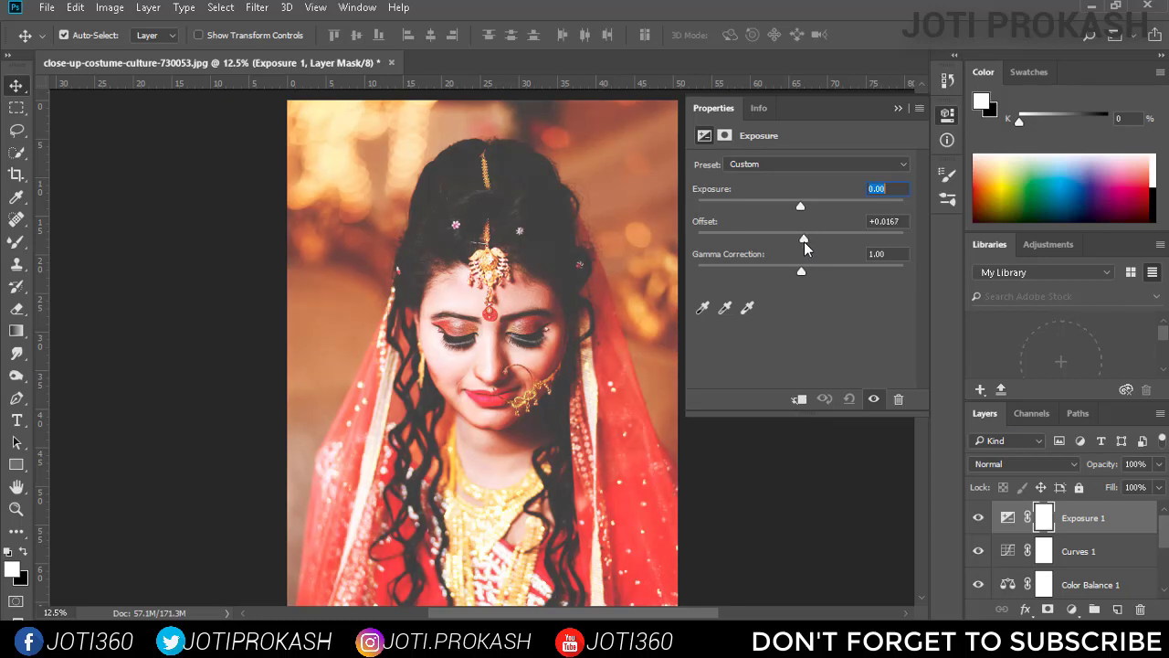
{"action": "left_click_drag", "start_coordinate": [804, 241], "coordinate": [803, 241]}
{"action": "left_click", "coordinate": [943, 116]}
Compare the edit with the original by showing only the Background layer and turning the layers above back on one by one
{"action": "scroll", "coordinate": [1055, 521], "scroll_direction": "down", "scroll_amount": 3}
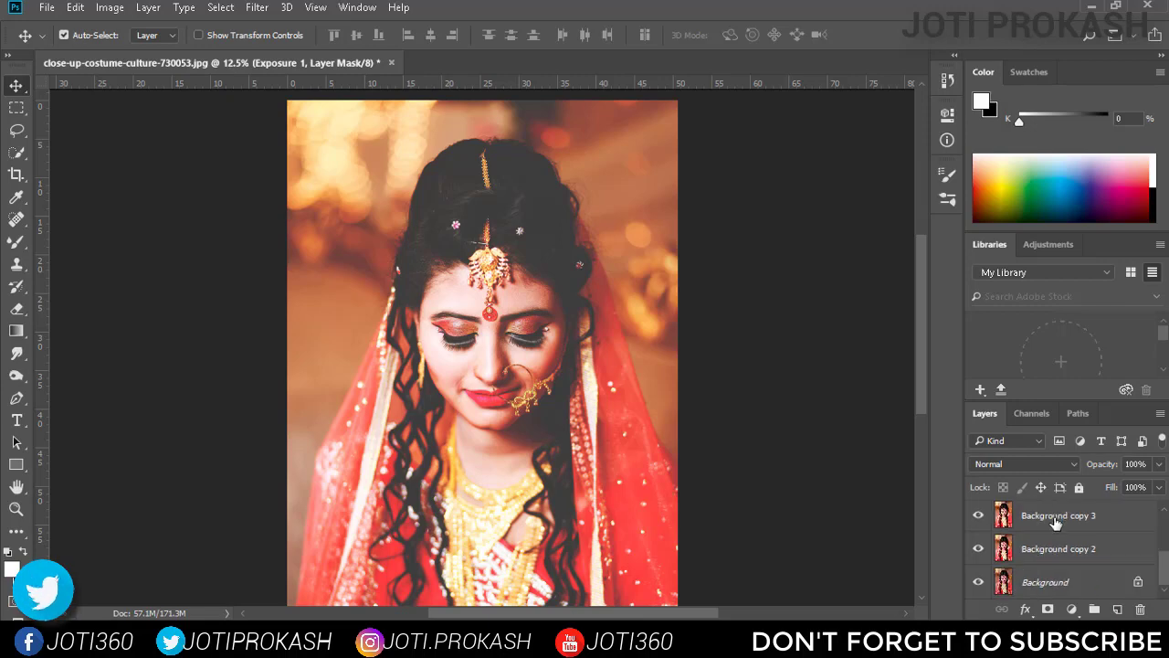
{"action": "left_click", "coordinate": [978, 585]}
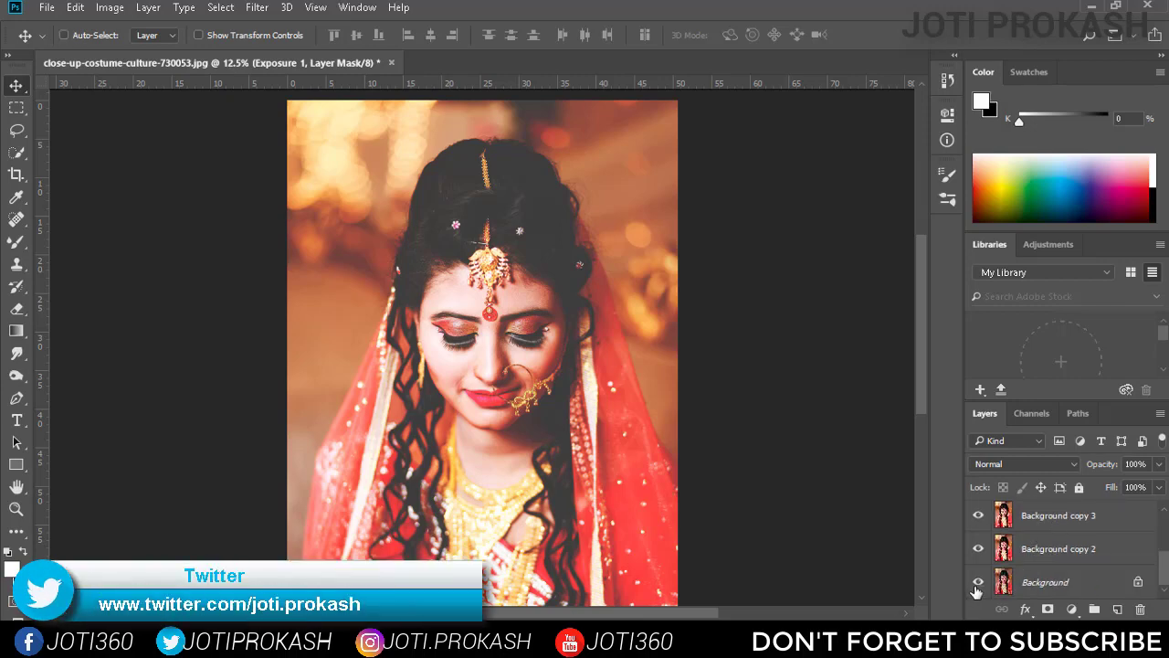
{"action": "left_click", "coordinate": [978, 582]}
{"action": "left_click", "coordinate": [977, 582]}
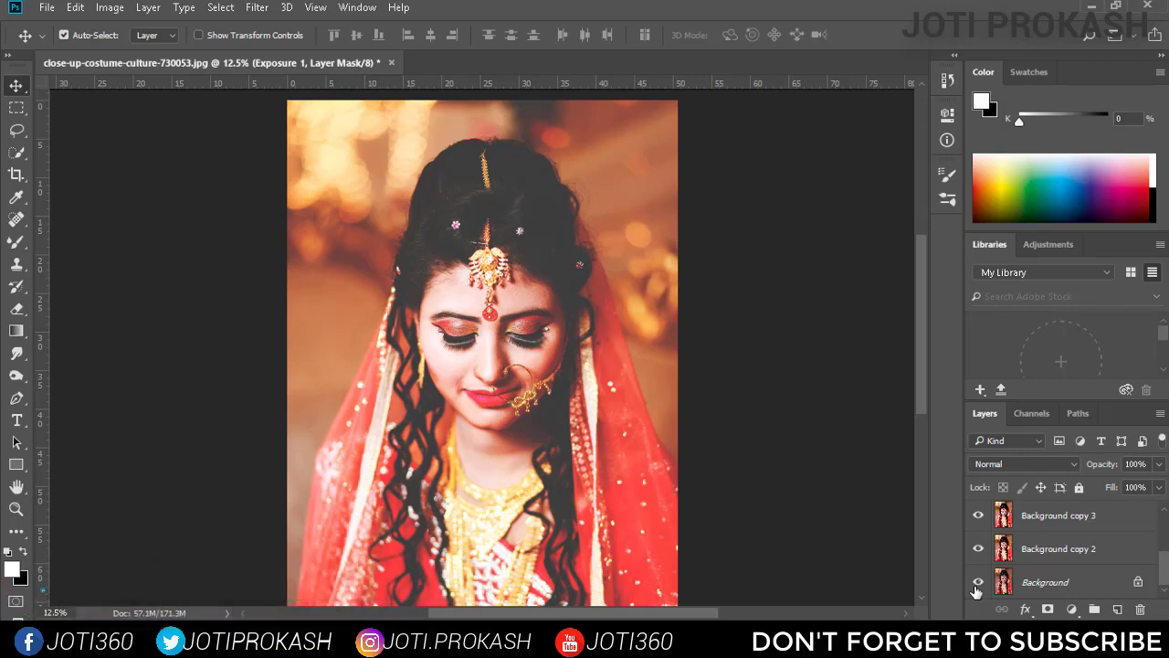
{"action": "left_click", "coordinate": [977, 585], "text": "alt"}
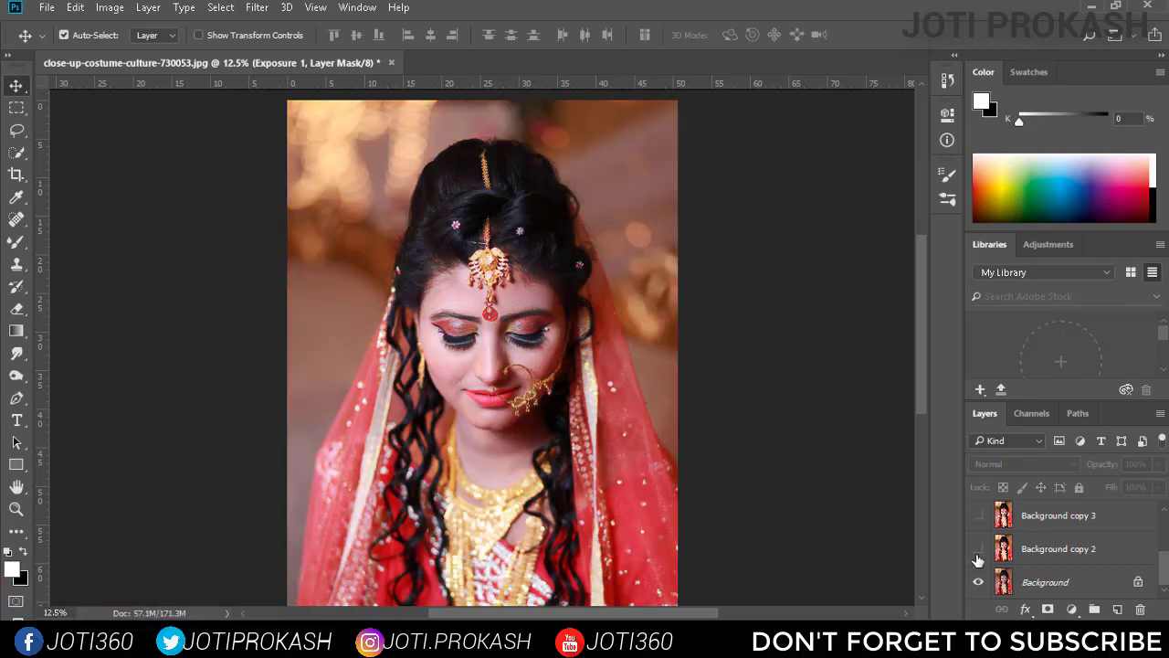
{"action": "left_click", "coordinate": [978, 550]}
{"action": "left_click", "coordinate": [979, 517]}
{"action": "scroll", "coordinate": [979, 517], "scroll_direction": "up", "scroll_amount": 1}
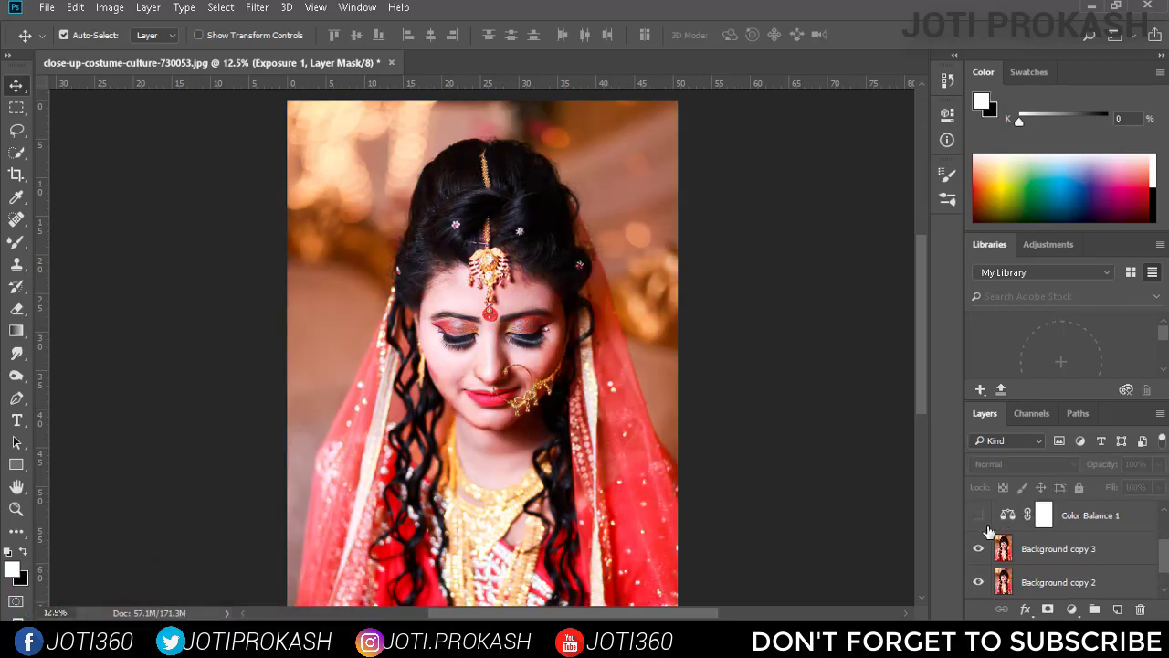
{"action": "left_click", "coordinate": [979, 517]}
{"action": "scroll", "coordinate": [978, 521], "scroll_direction": "up", "scroll_amount": 1}
{"action": "left_click", "coordinate": [979, 517]}
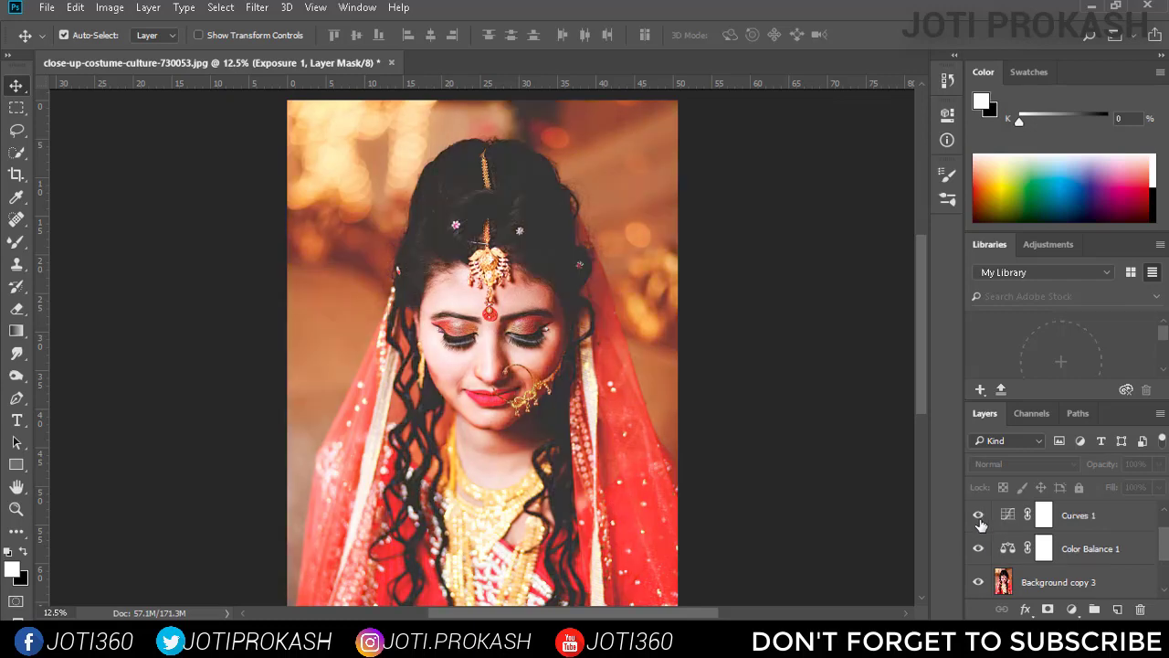
{"action": "scroll", "coordinate": [979, 521], "scroll_direction": "up", "scroll_amount": 1}
{"action": "left_click", "coordinate": [979, 517]}
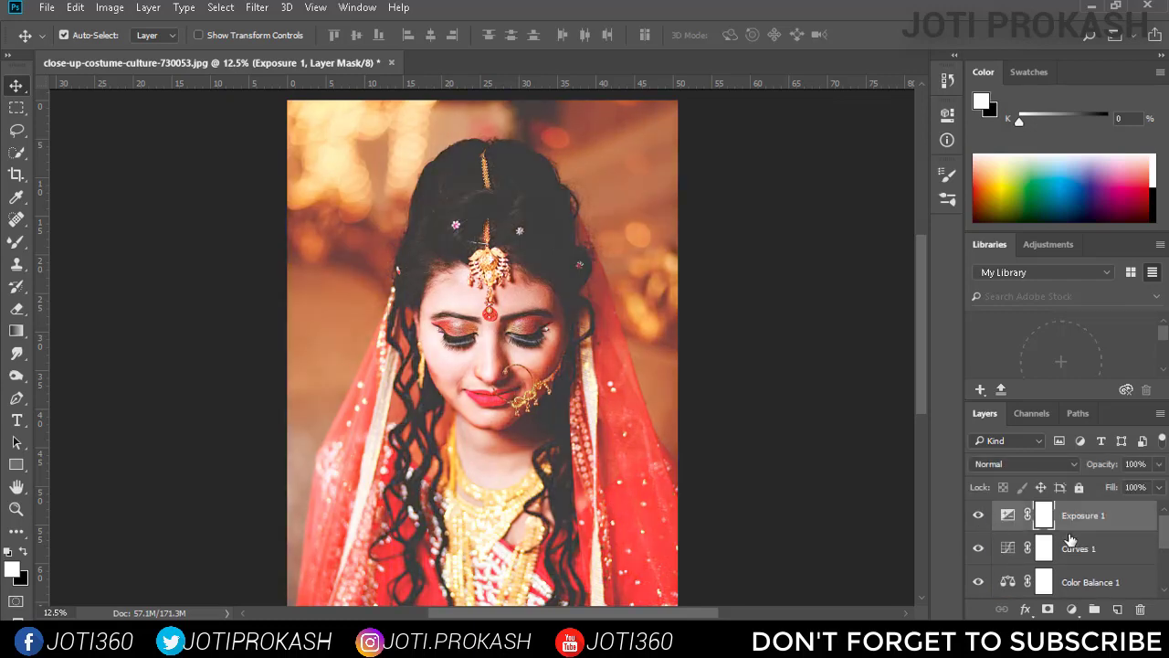
Group all layers from Exposure 1 down to Background copy 2, leaving the Background layer outside the group
{"action": "scroll", "coordinate": [1065, 539], "scroll_direction": "down", "scroll_amount": 2}
{"action": "scroll", "coordinate": [1064, 539], "scroll_direction": "down", "scroll_amount": 1}
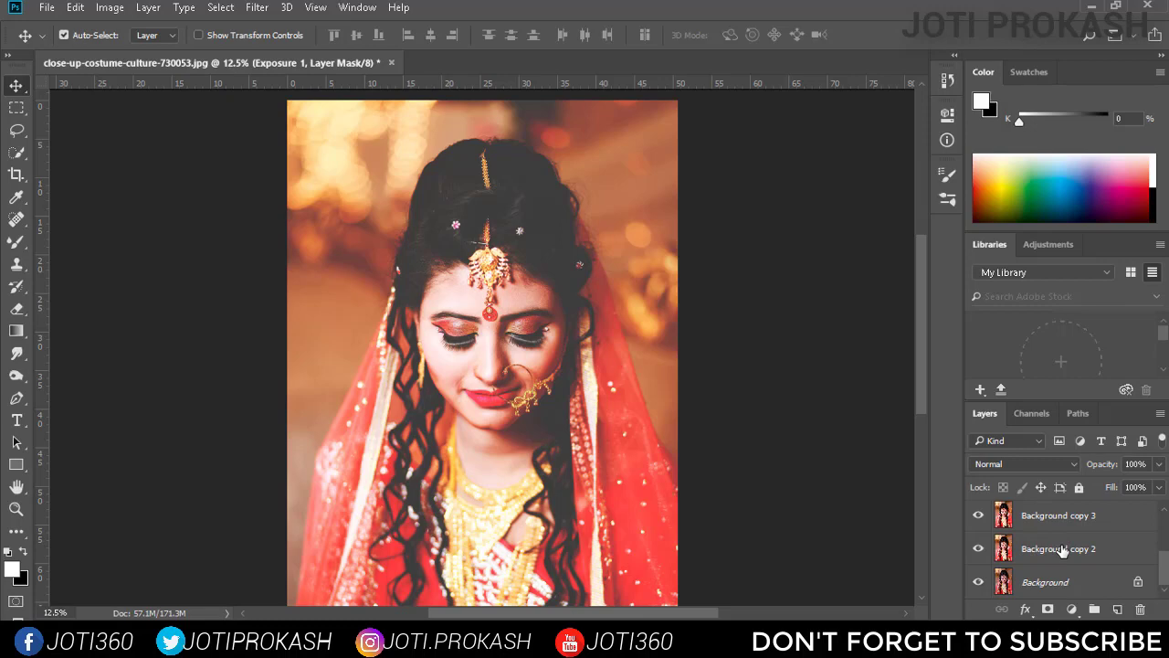
{"action": "left_click", "coordinate": [1063, 549], "text": "shift"}
{"action": "key", "text": "ctrl+g"}
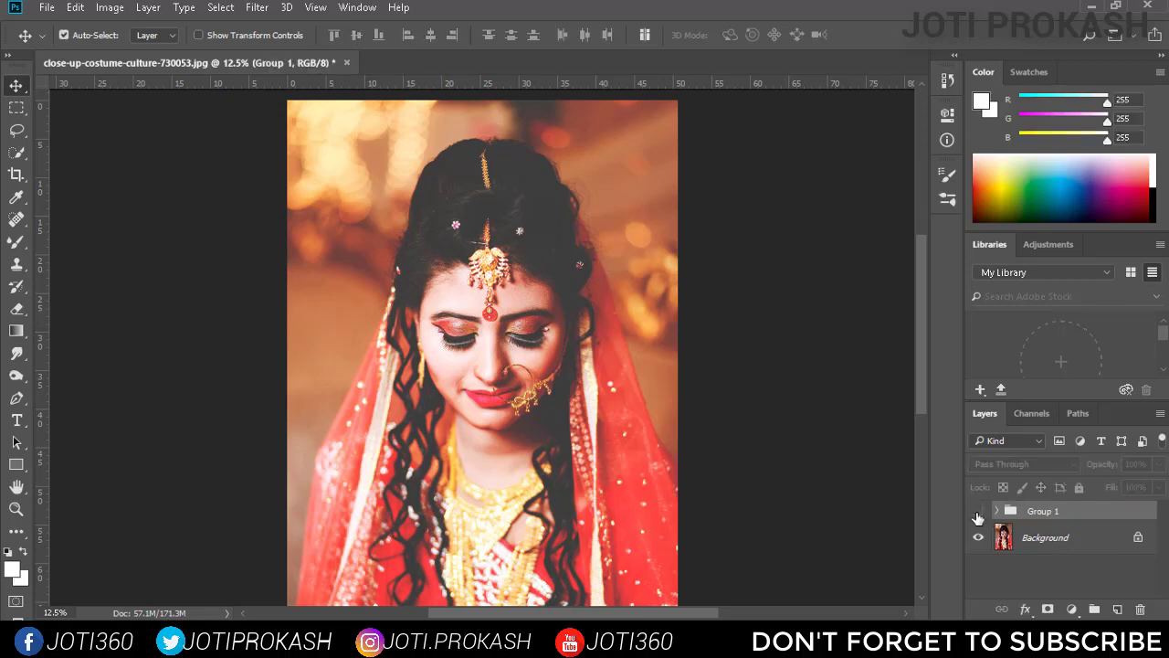
Compare the portrait before and after the whole edit by toggling the visibility of the layer group
{"action": "left_click", "coordinate": [978, 511]}
{"action": "left_click", "coordinate": [978, 512]}
{"action": "left_click", "coordinate": [978, 512]}
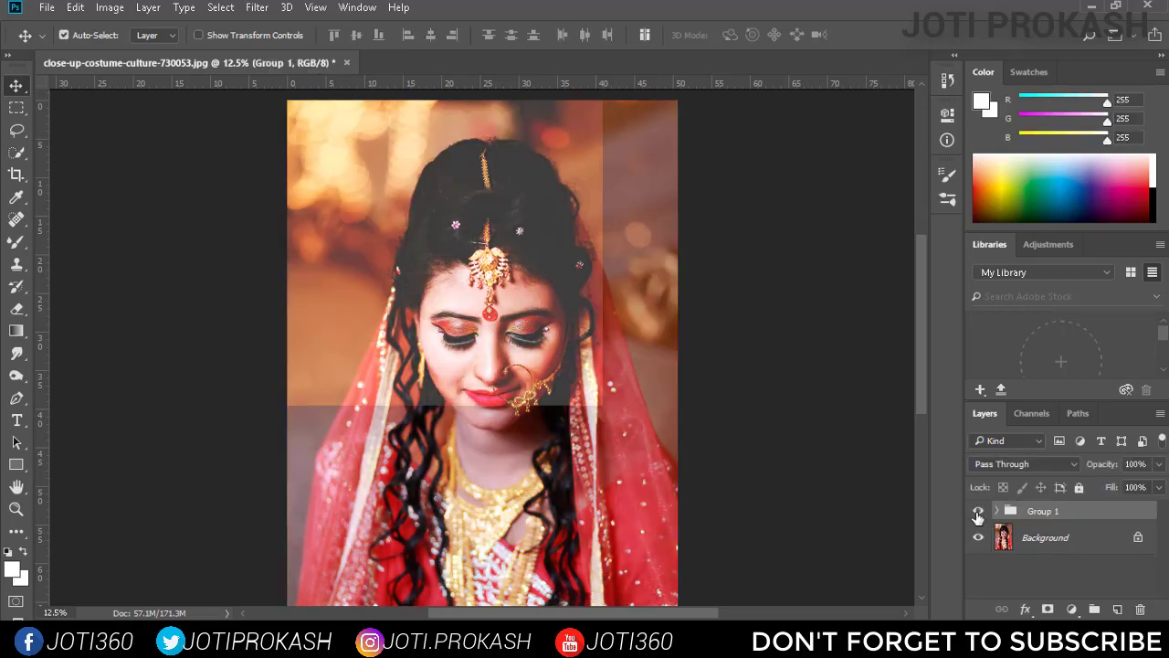
{"action": "left_click", "coordinate": [978, 511]}
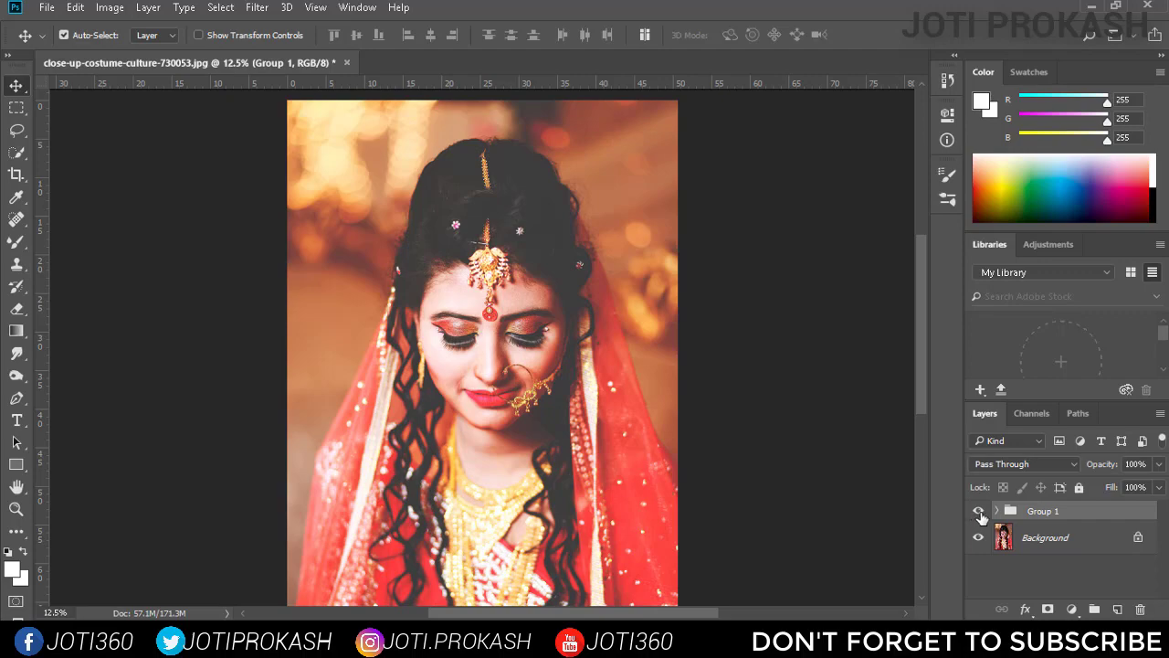